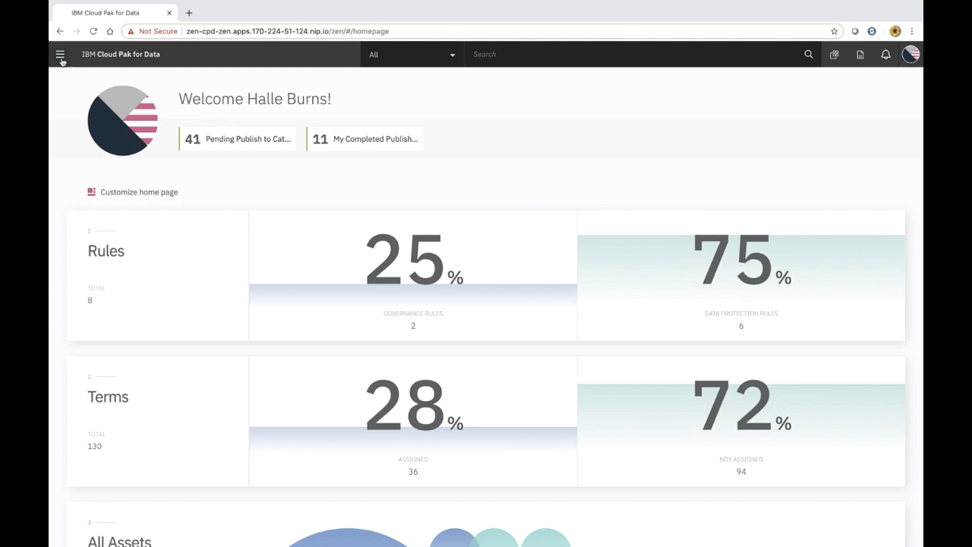
Go to Collect > Data virtualization and switch its menu to the Data sources list
left_click(60, 54)
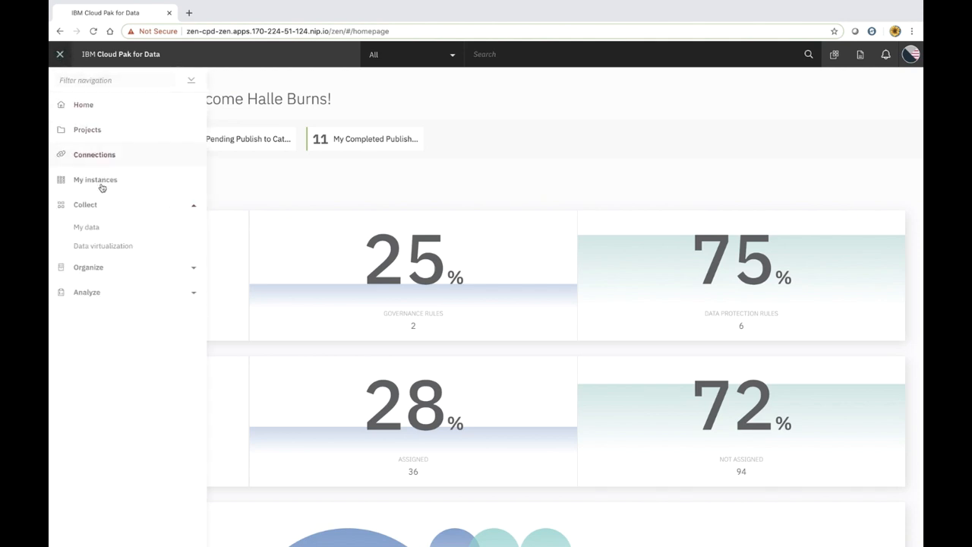
left_click(103, 246)
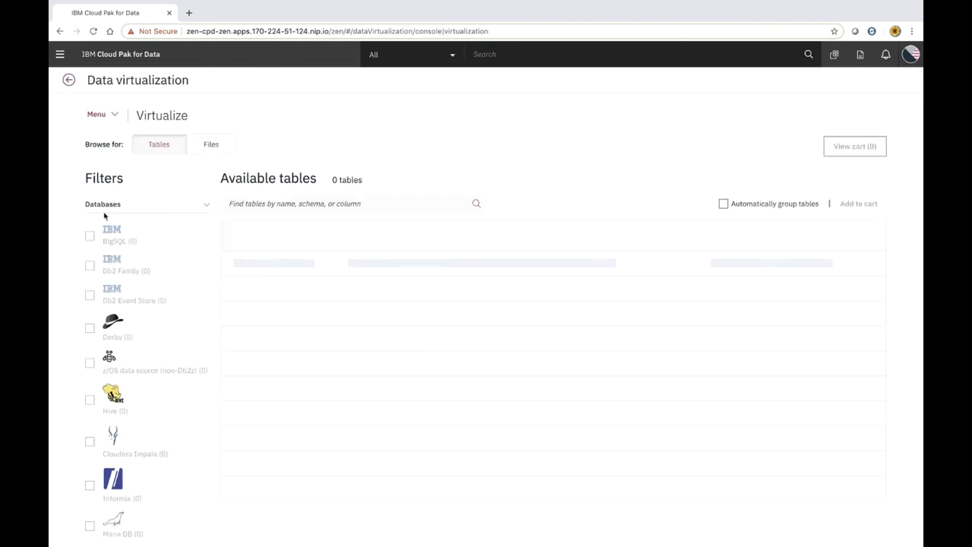
left_click(106, 118)
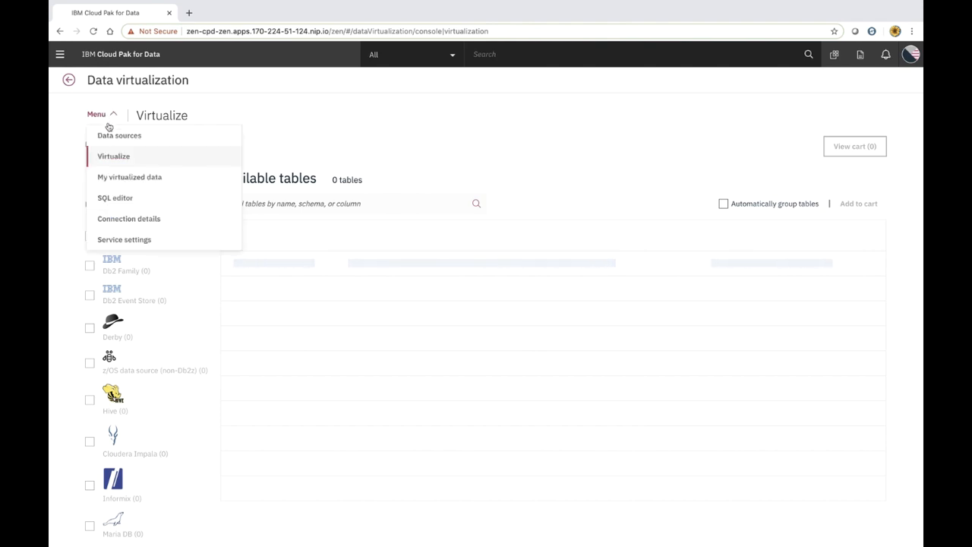
left_click(110, 135)
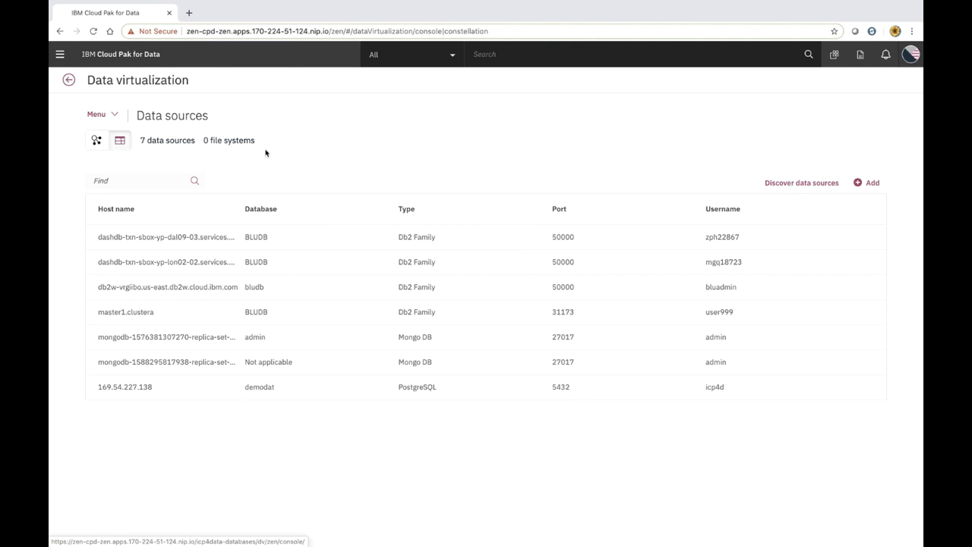
Add a new connection named 'db2 demo 1' and choose Db2 as its connection type
left_click(872, 184)
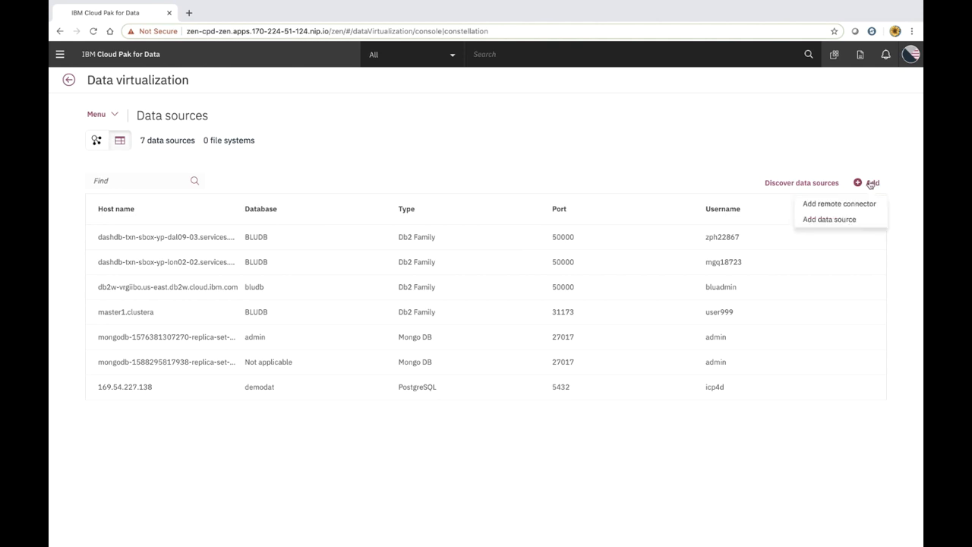
left_click(832, 220)
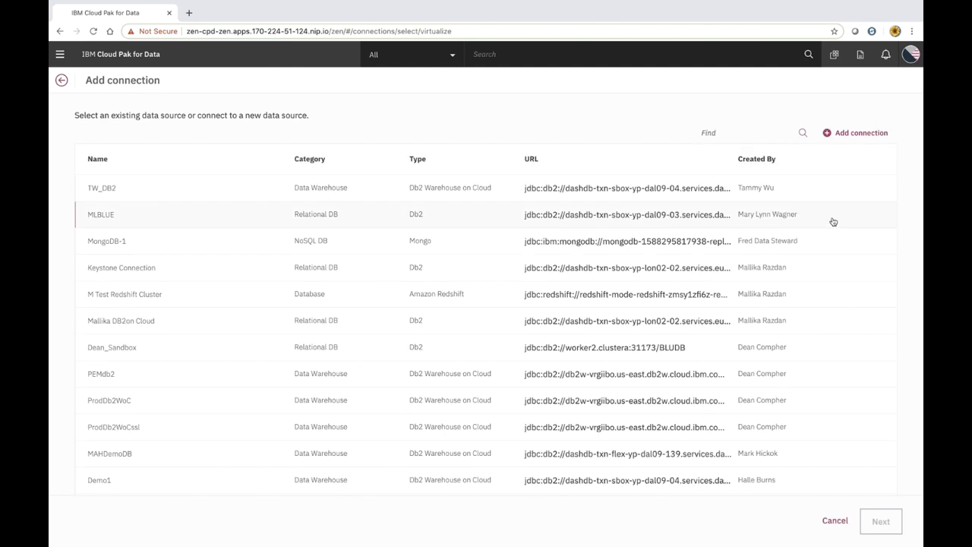
left_click(839, 135)
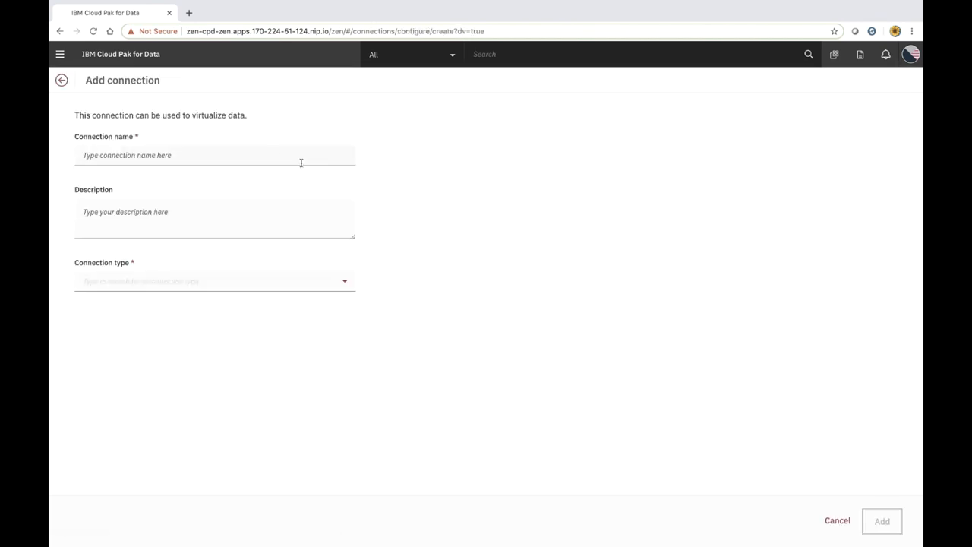
type("db2")
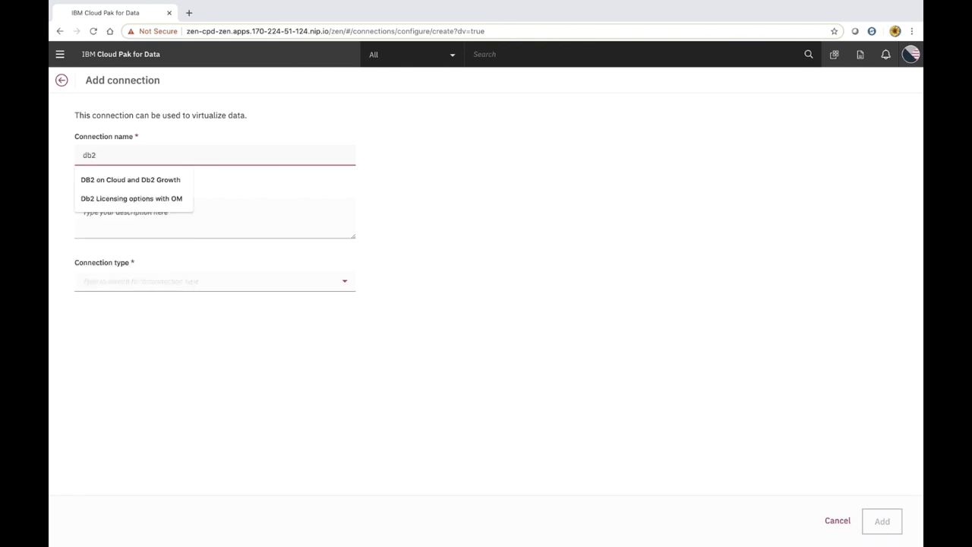
type(" demo 1")
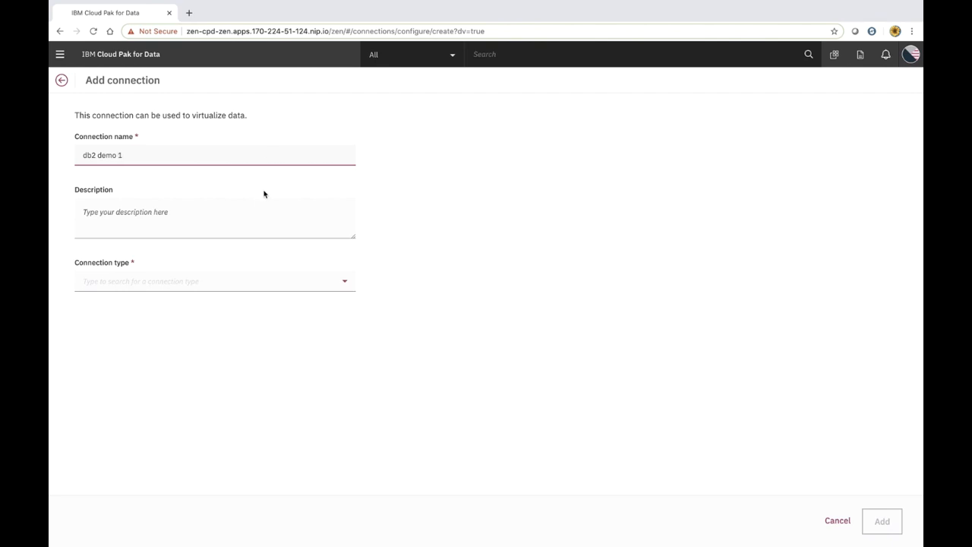
left_click(183, 287)
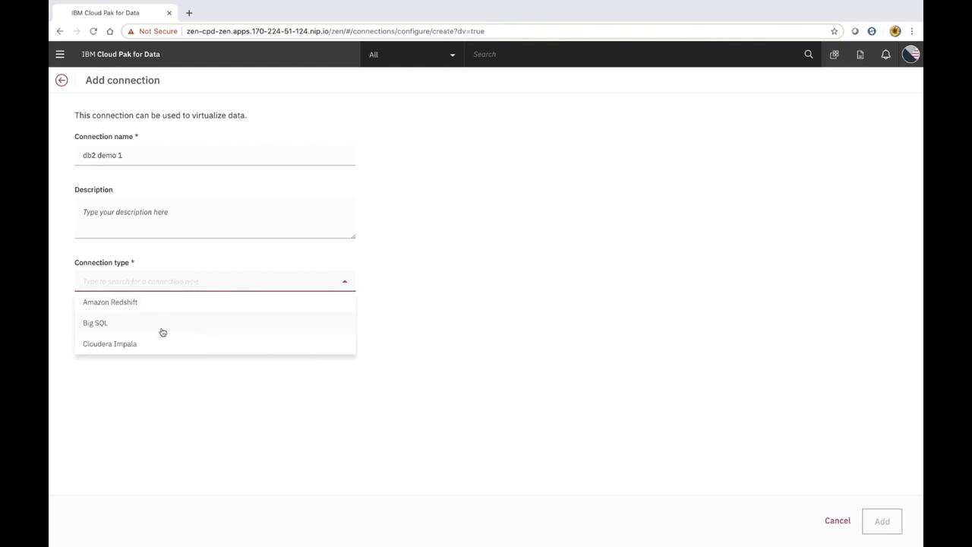
scroll(162, 332, "down", 2)
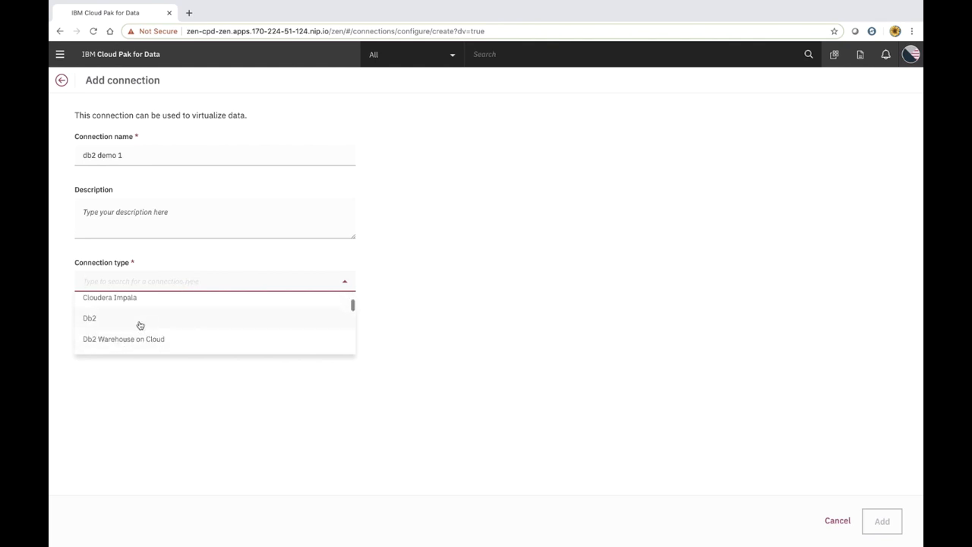
left_click(138, 322)
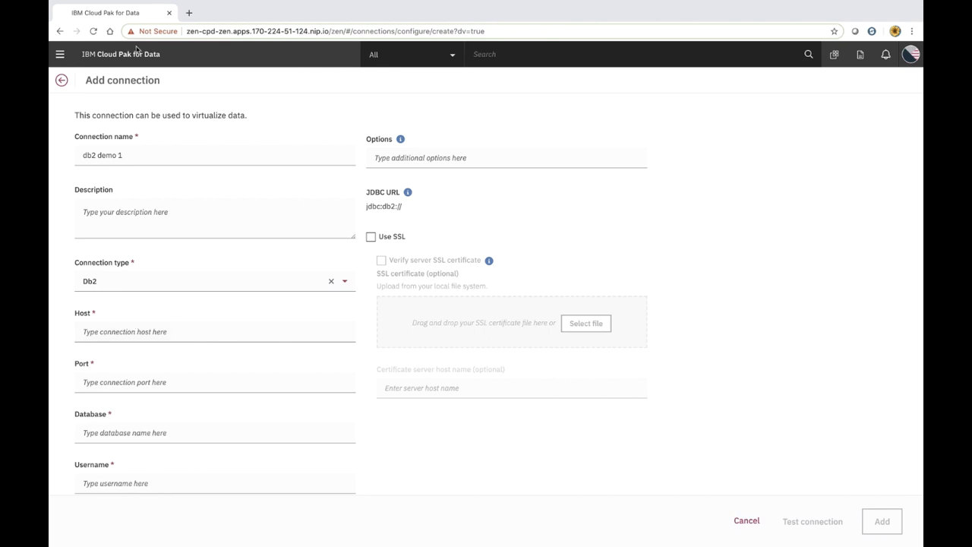
Enter the Db2 host name, port 50000 and database BLUDB
left_click(132, 331)
type("dashdb-txn-sbox-yp-dal09-04.services.dal.bluemix.net")
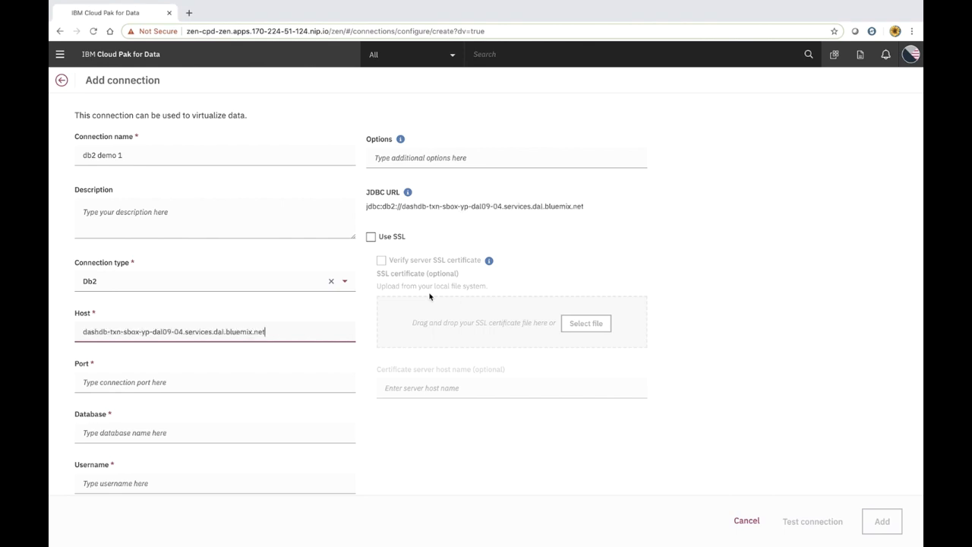
left_click(87, 382)
type("50000")
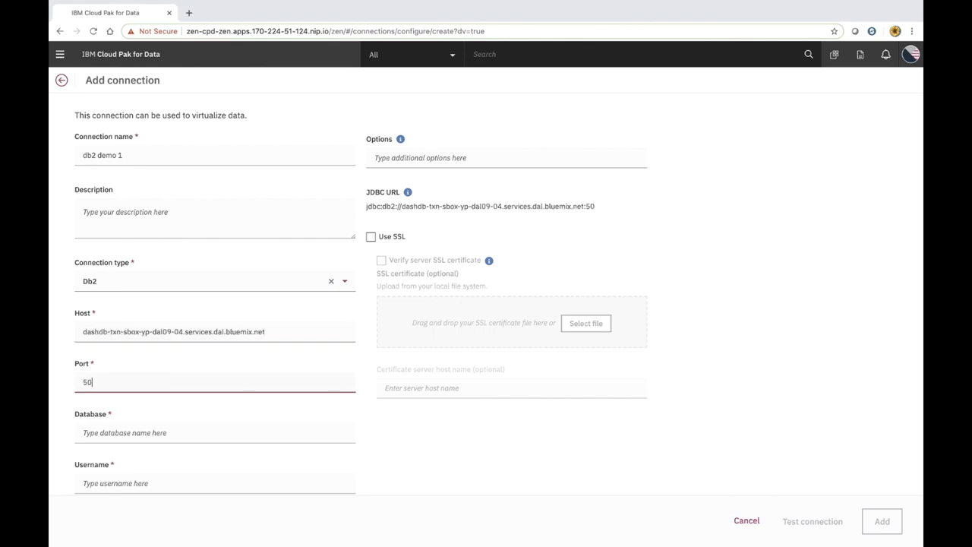
left_click(86, 437)
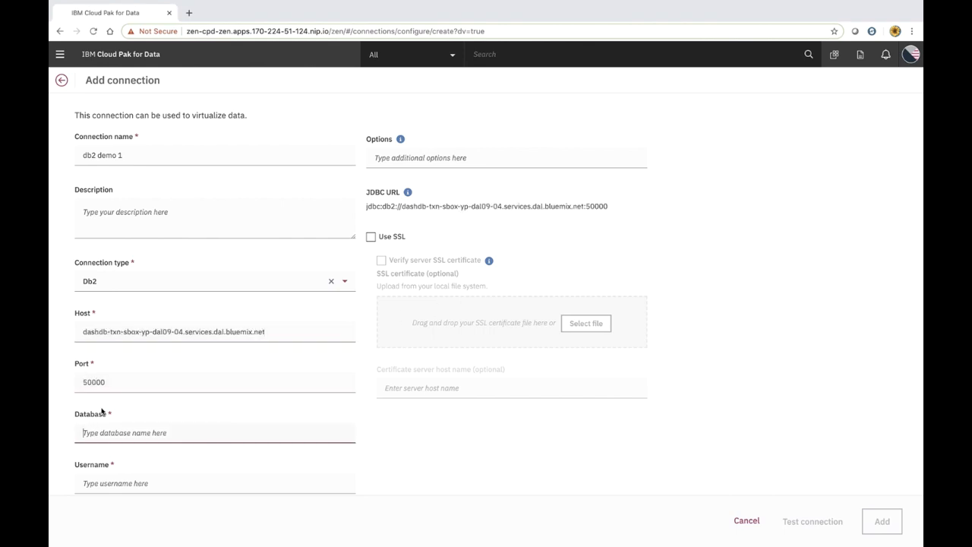
scroll(102, 412, "down", 1)
type("BLUDB")
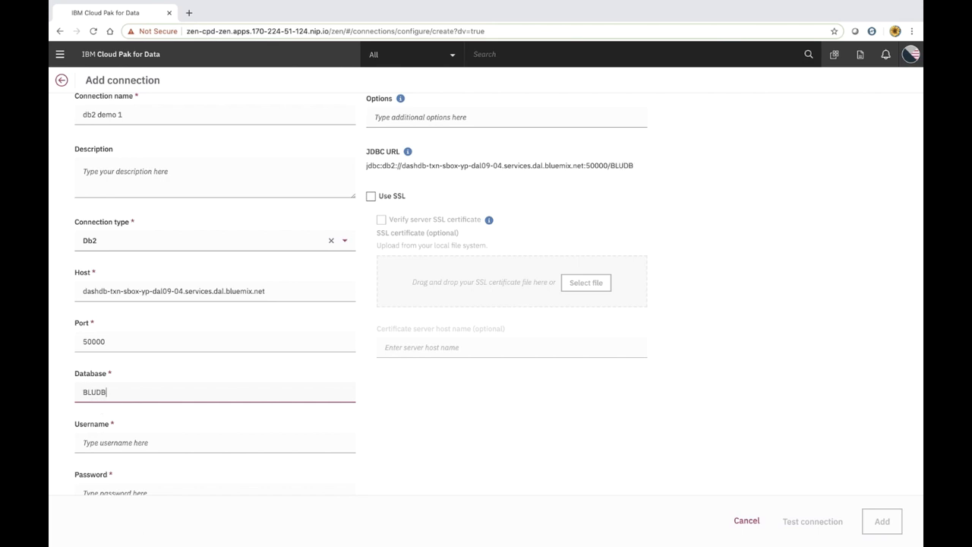
Enter the account username and password, test the connection, and add it
scroll(83, 449, "down", 1)
left_click(101, 413)
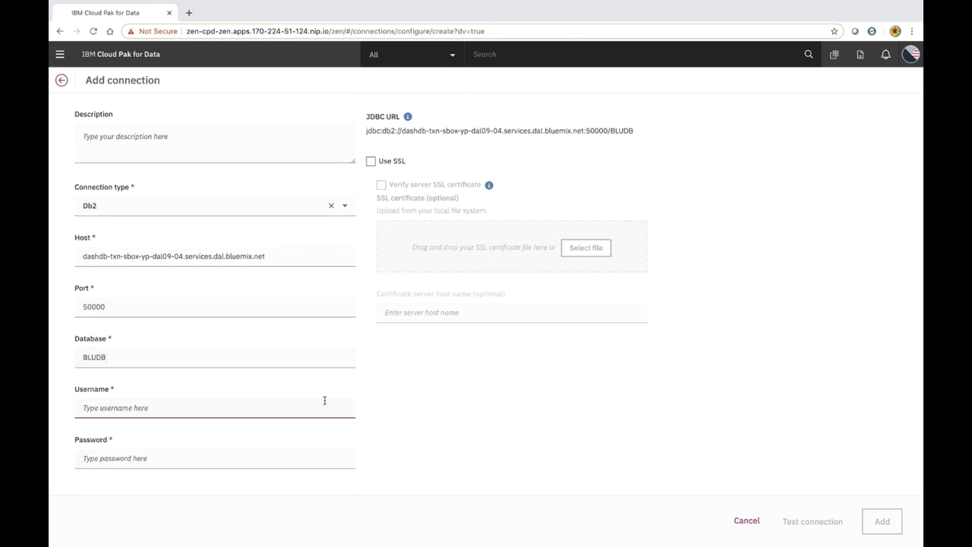
type("lqp02236")
left_click(272, 452)
key("ctrl+v")
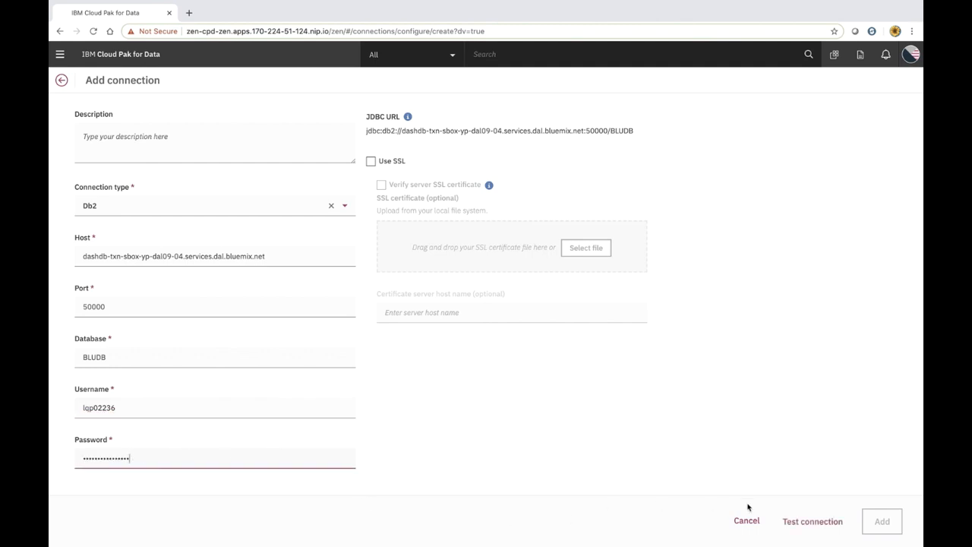
left_click(801, 525)
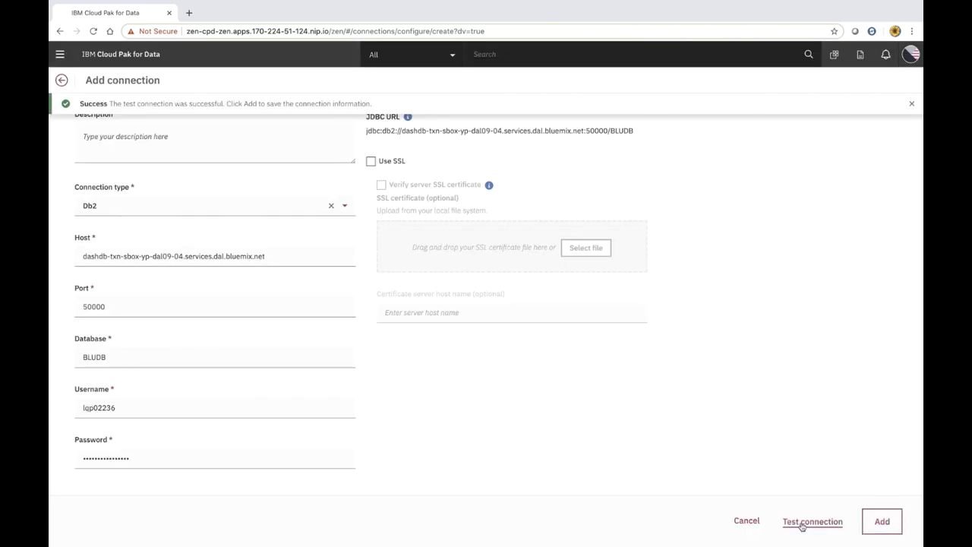
left_click(880, 525)
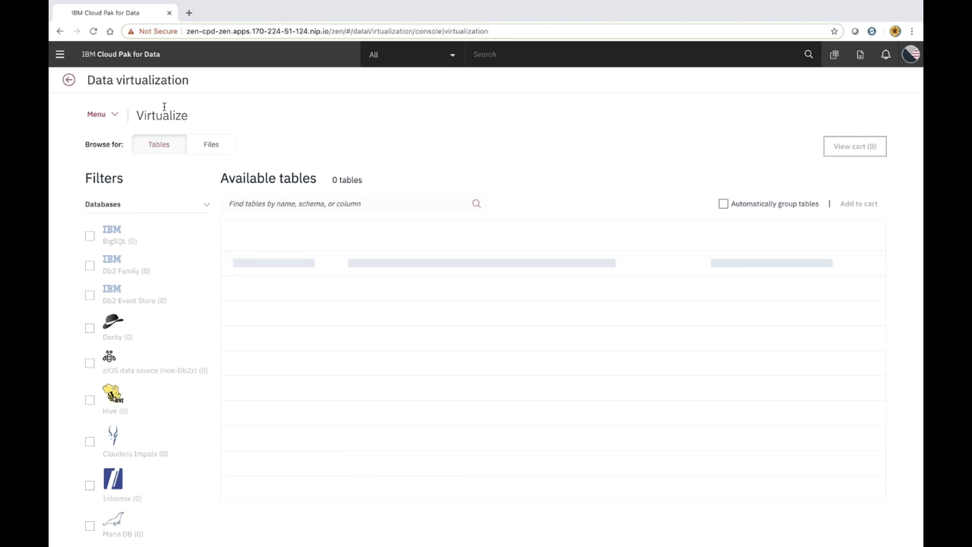
On the Virtualize page, search tables for 'gene' and add CANCER_GENE_EXPRESSION to the cart
left_click(112, 116)
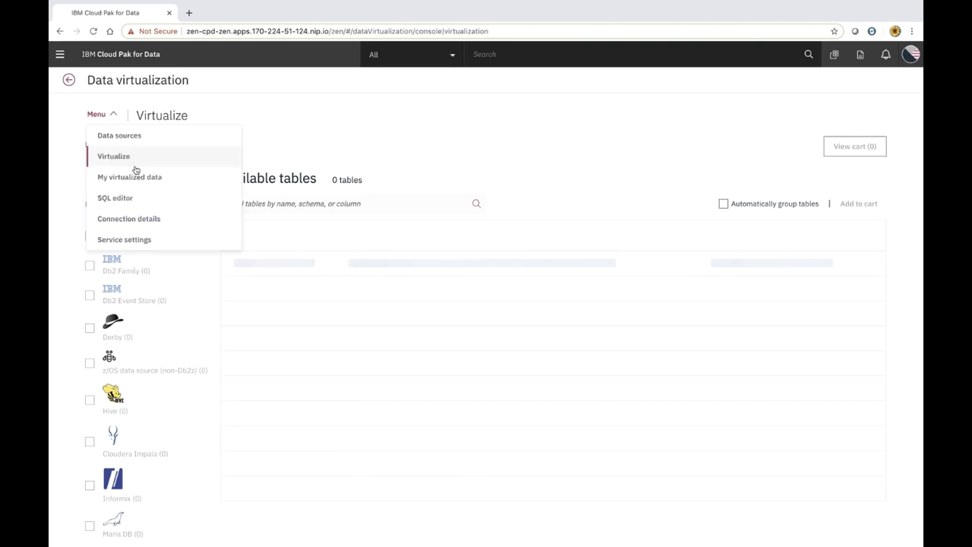
left_click(119, 136)
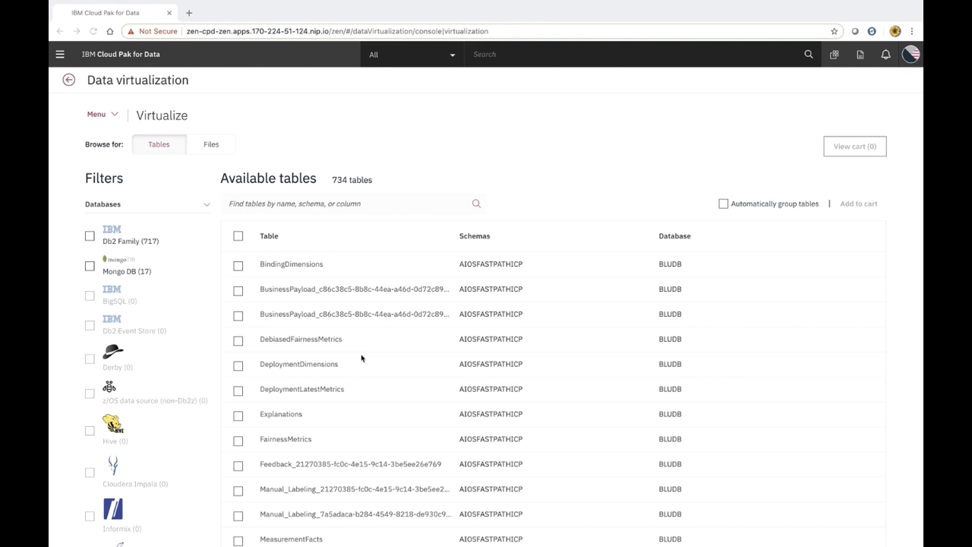
left_click(310, 206)
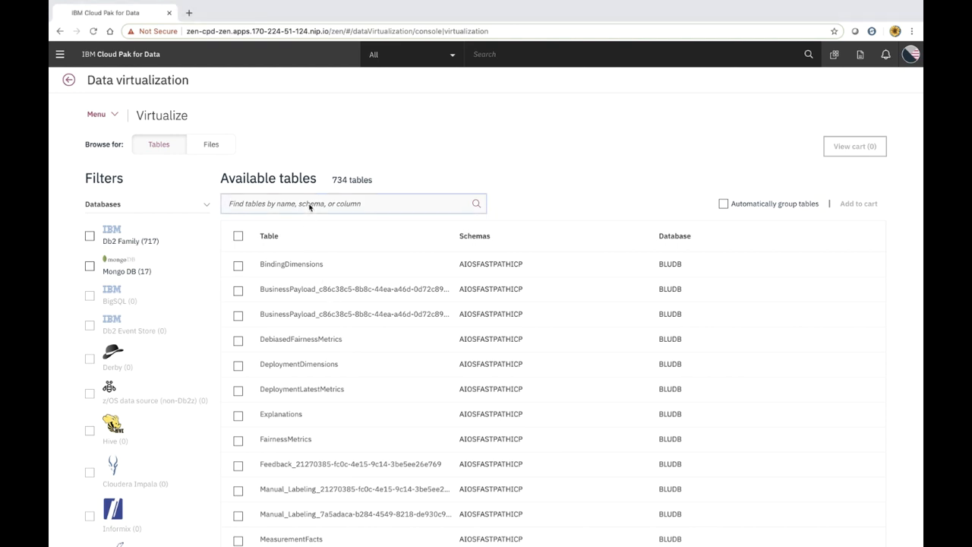
type("gene")
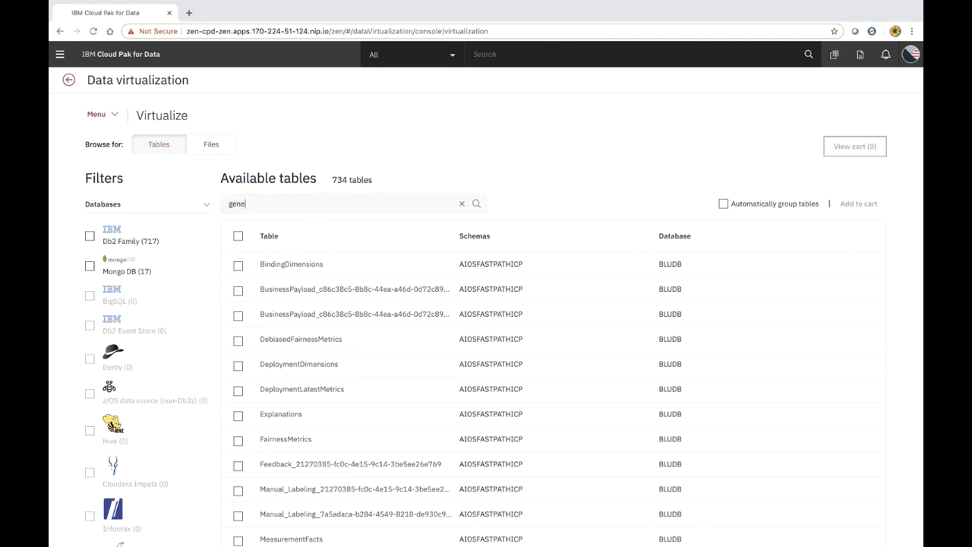
left_click(476, 206)
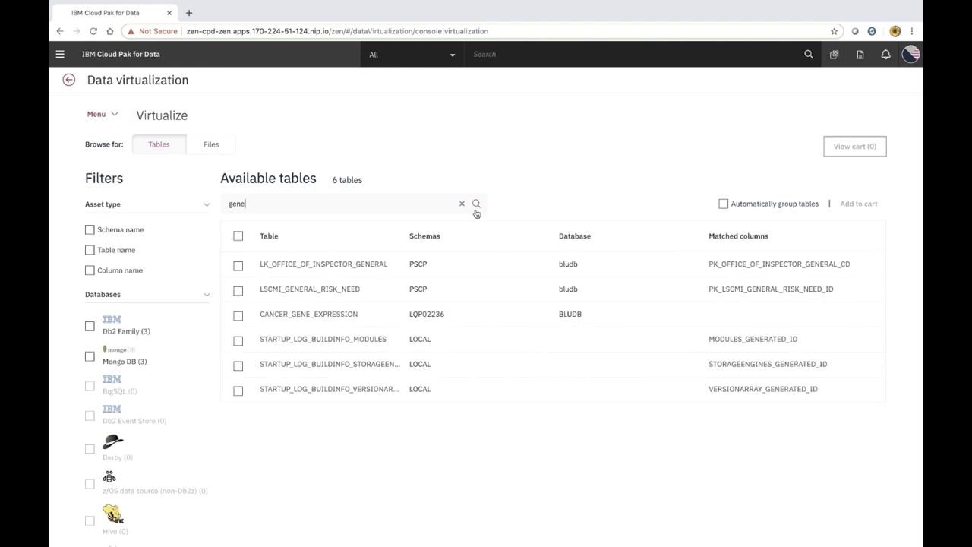
left_click(238, 317)
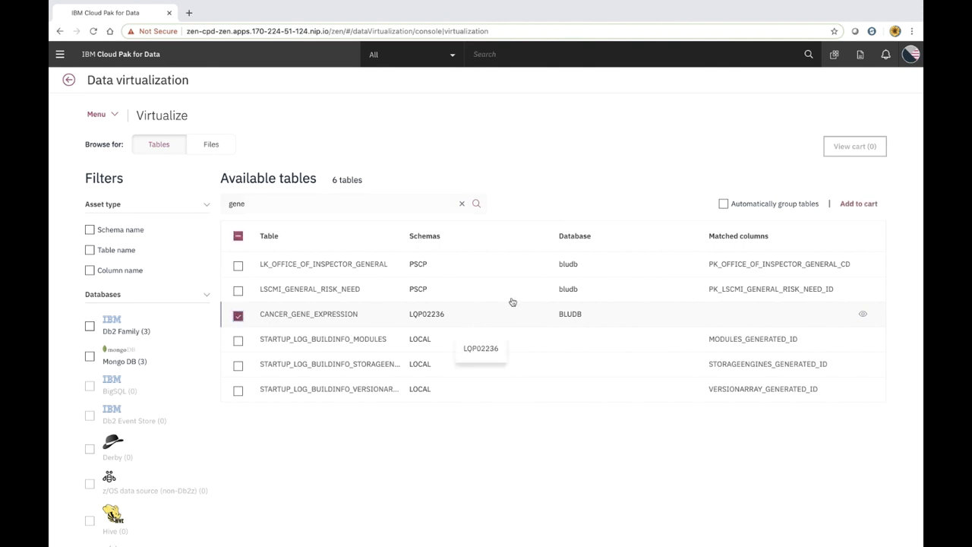
left_click(849, 205)
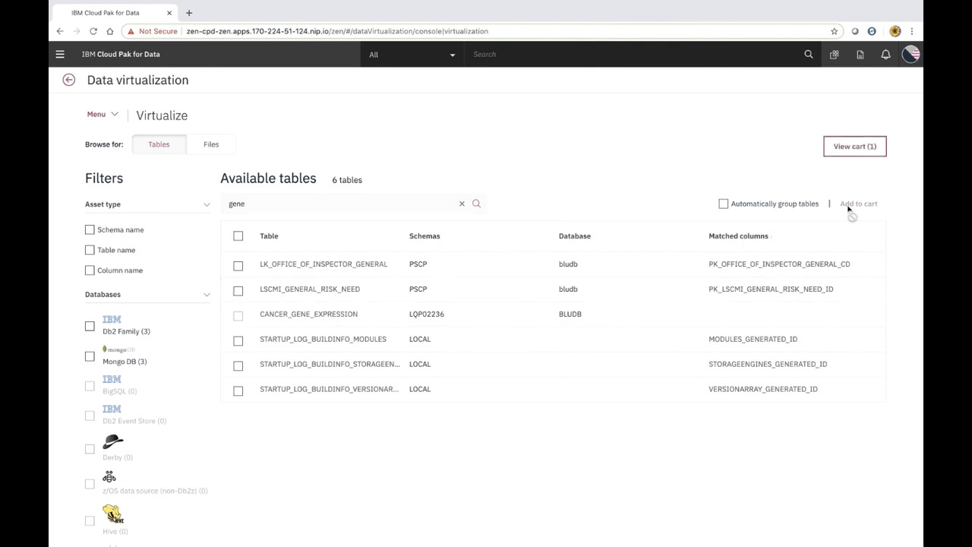
In the cart, assign CANCER_GENE_EXPRESSION to My virtualized data and virtualize it
left_click(856, 148)
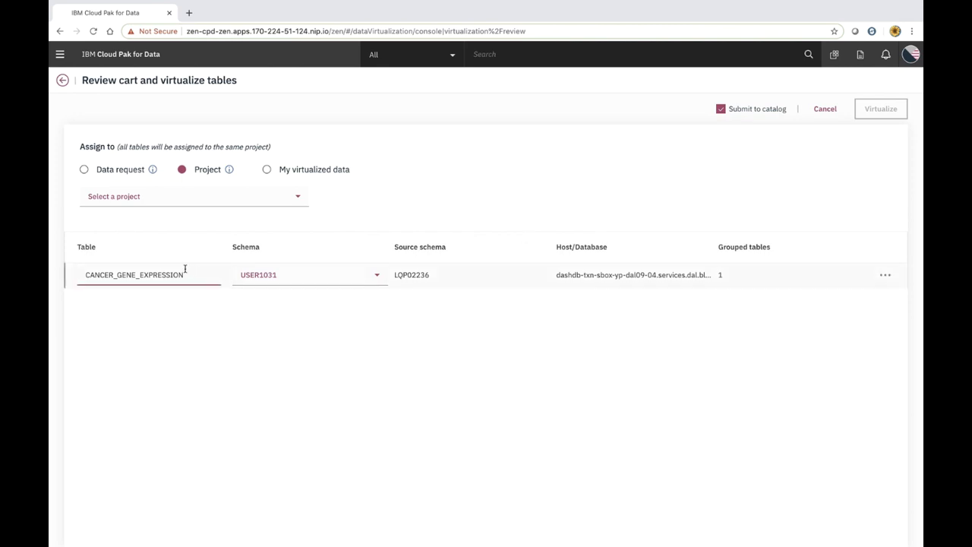
left_click(270, 171)
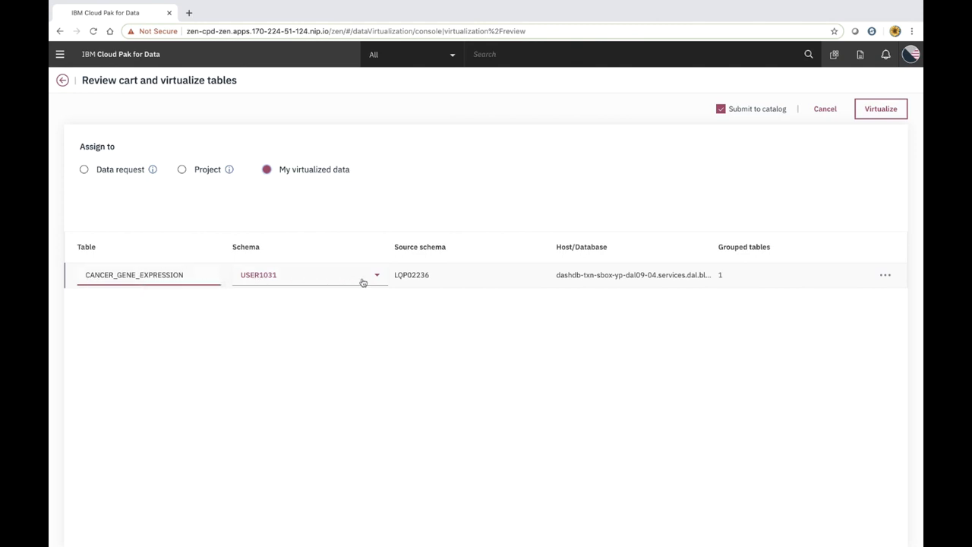
left_click(879, 110)
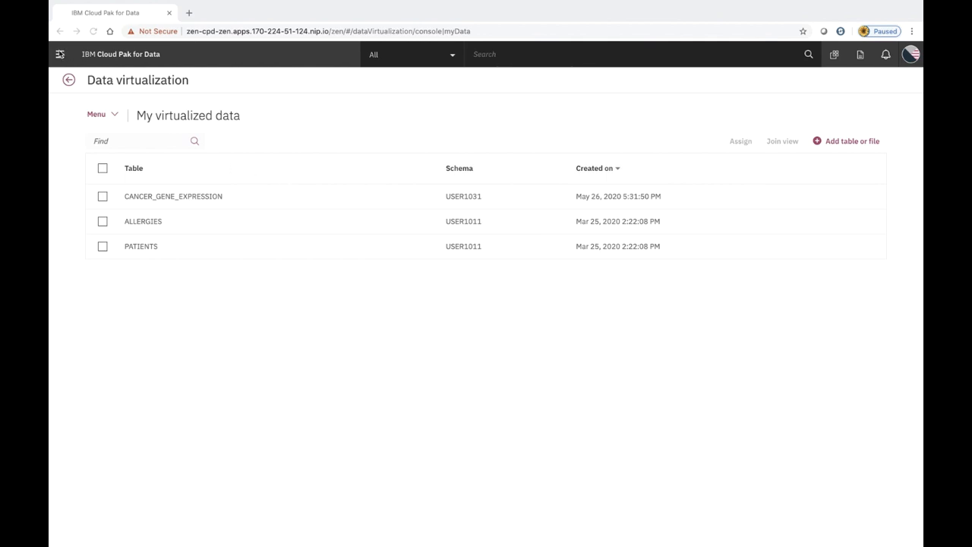
From Data discovery, create an Automated discovery job using the Data Virtualization connection
left_click(60, 54)
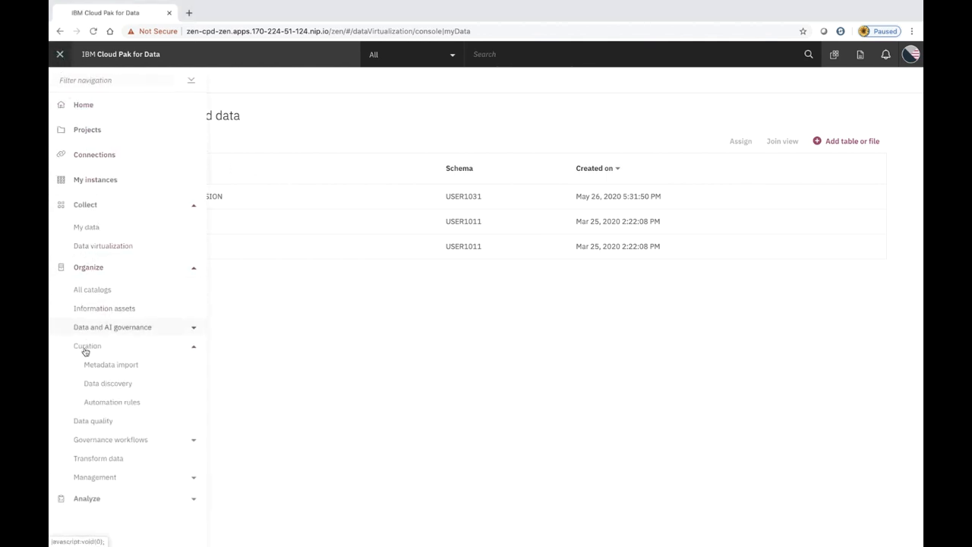
left_click(96, 389)
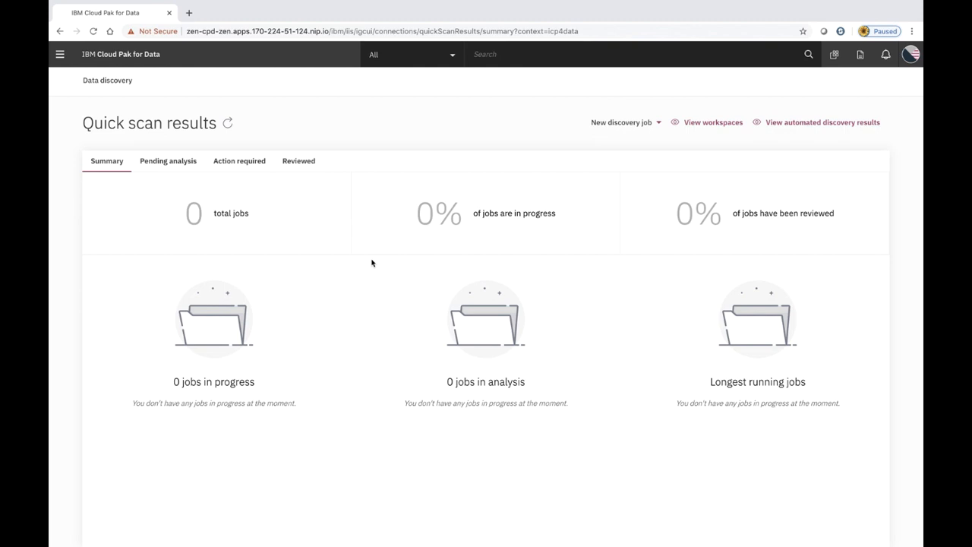
left_click(636, 126)
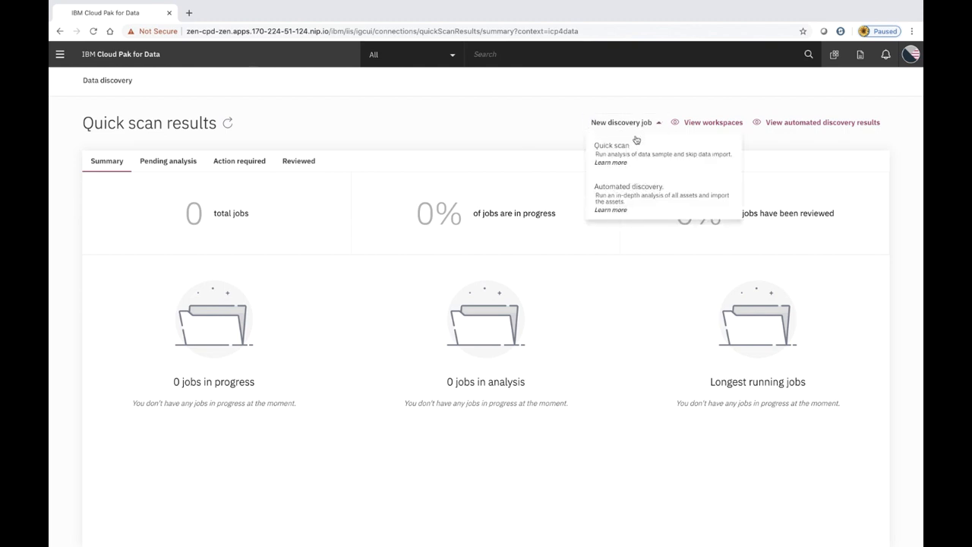
left_click(619, 211)
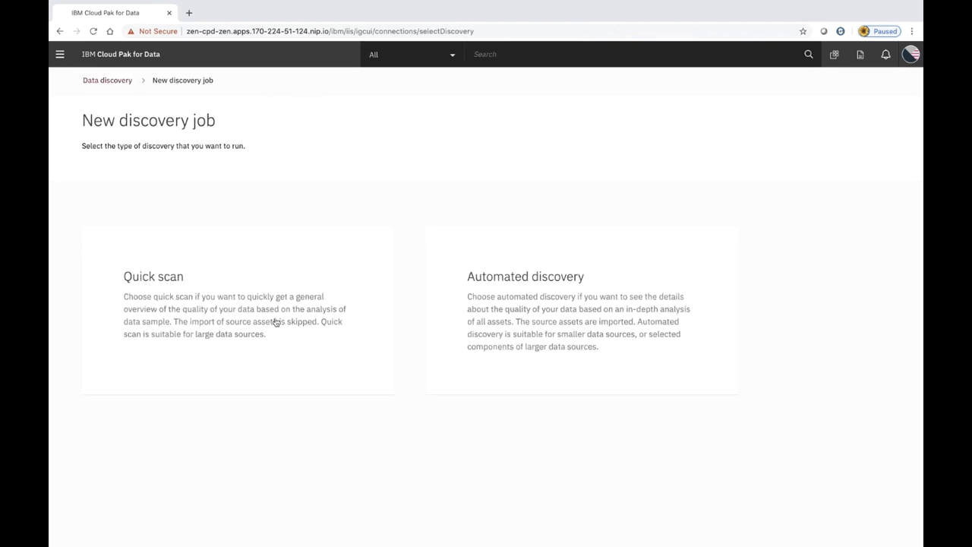
left_click(500, 341)
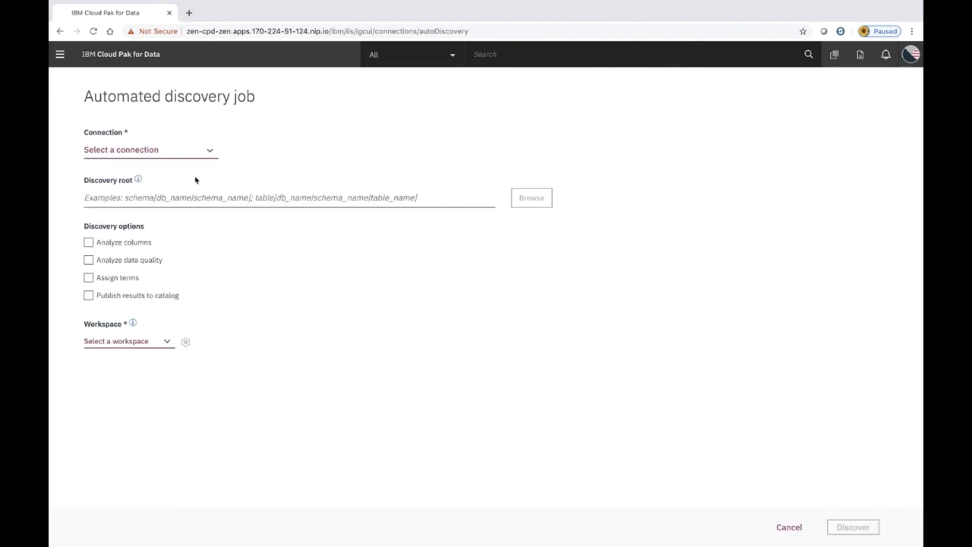
left_click(190, 148)
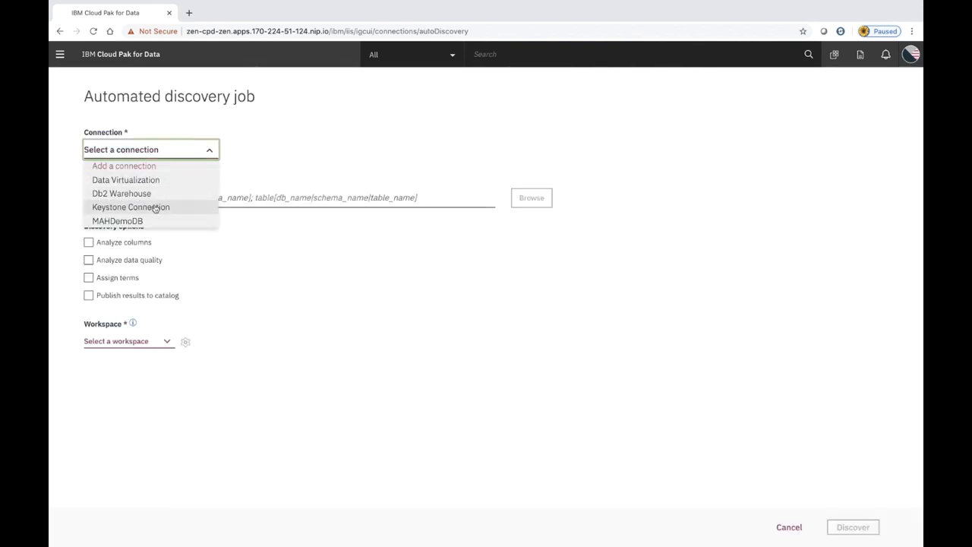
left_click(168, 181)
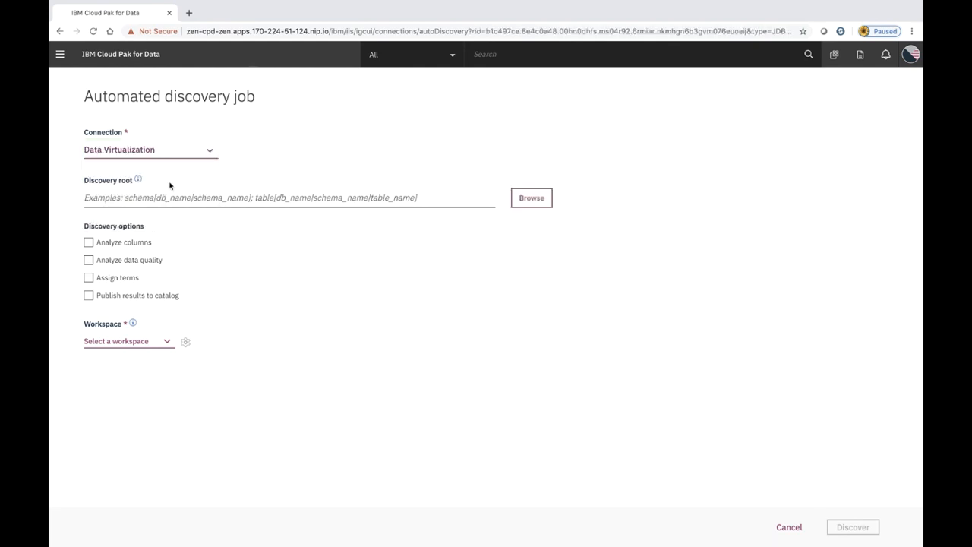
Choose schema USER1031 under BIGSQL as the discovery root
left_click(528, 199)
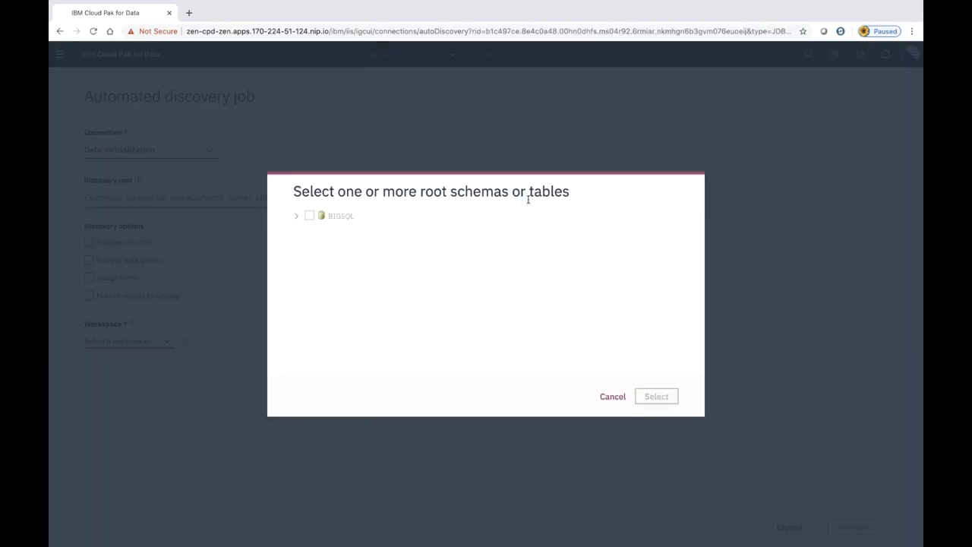
left_click(296, 220)
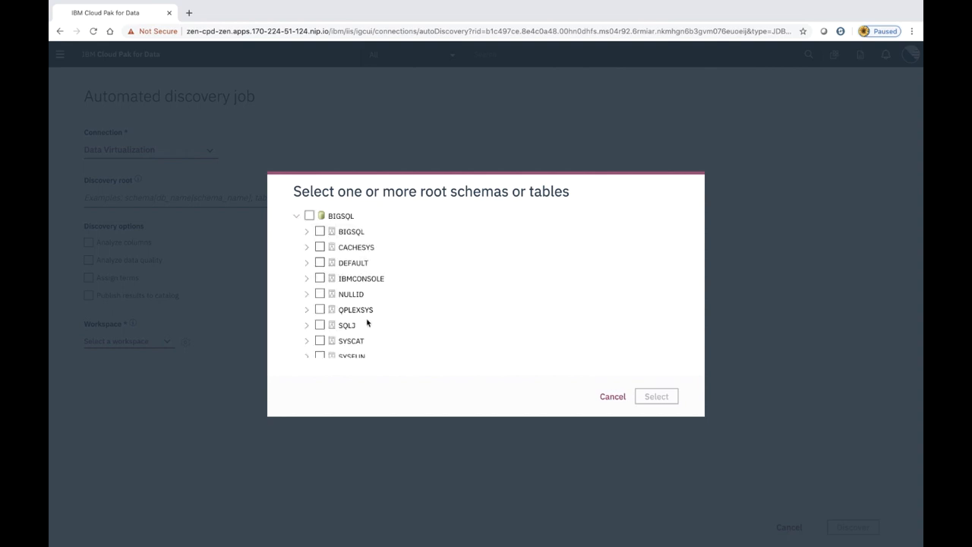
scroll(367, 321, "down", 3)
scroll(366, 322, "down", 5)
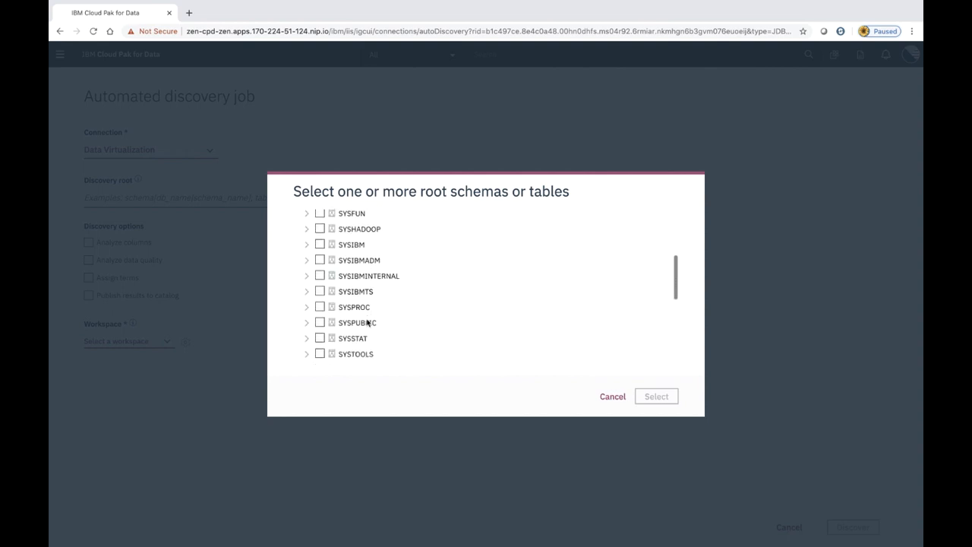
scroll(367, 322, "down", 1)
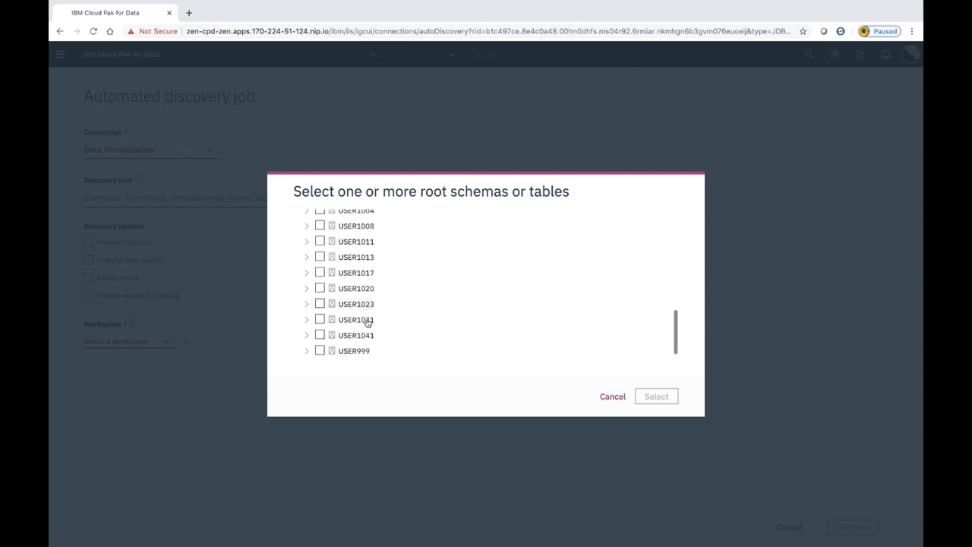
left_click(320, 318)
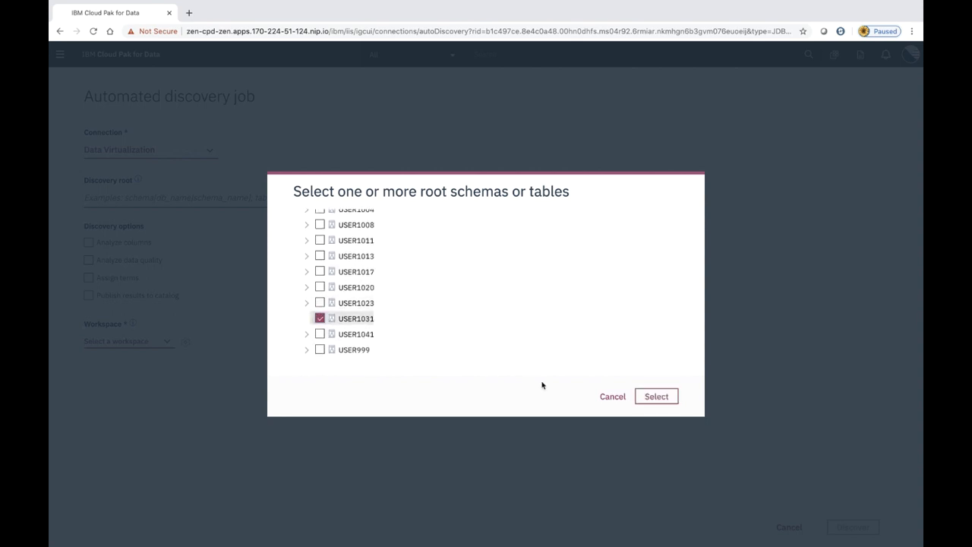
left_click(650, 396)
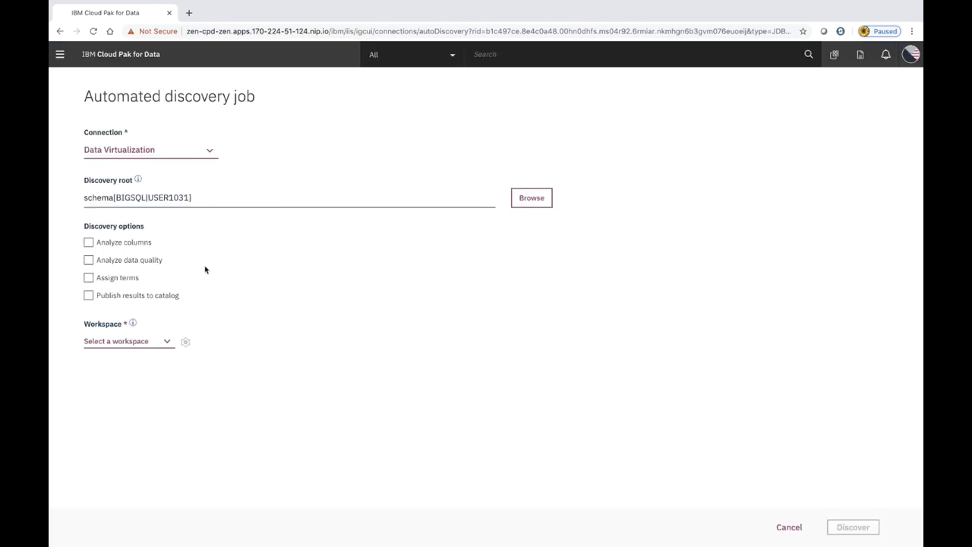
Enable Analyze columns and Analyze data quality for the discovery job
left_click(88, 242)
left_click(88, 261)
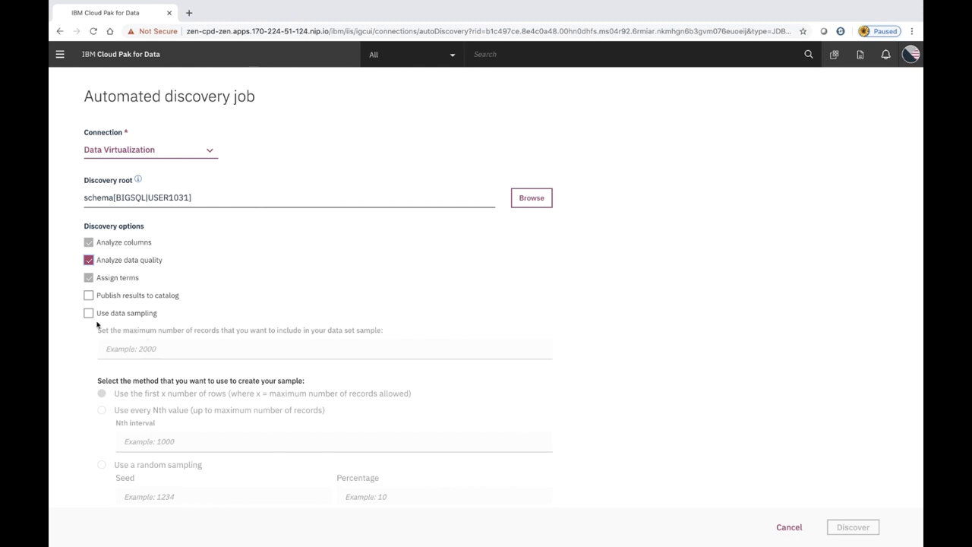
scroll(148, 398, "down", 1)
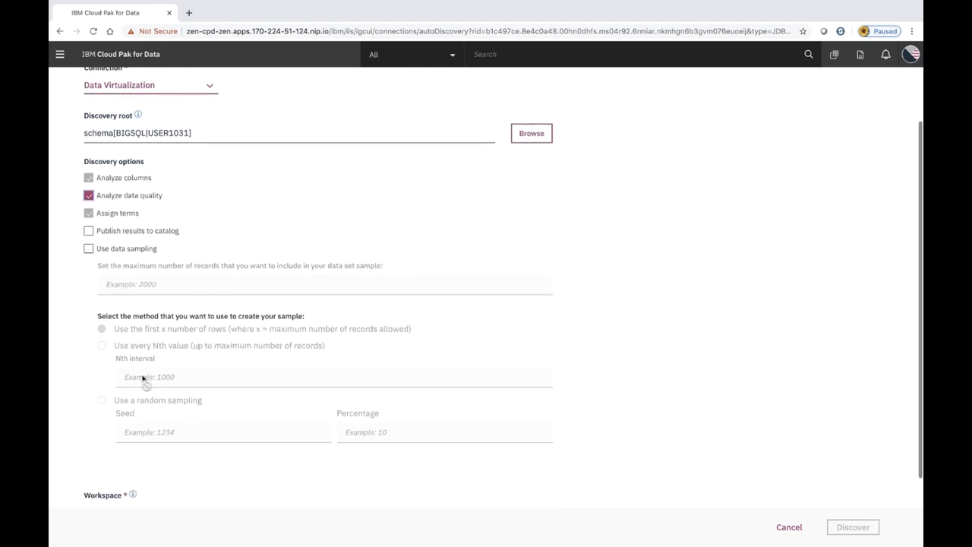
scroll(145, 391, "down", 1)
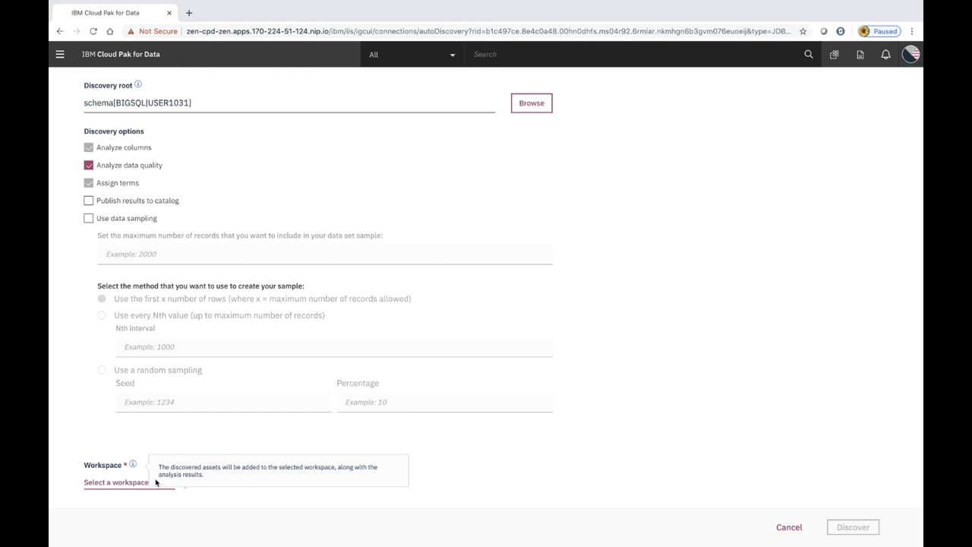
Create a new workspace named 'Demo 1' and assign it to the job
left_click(127, 483)
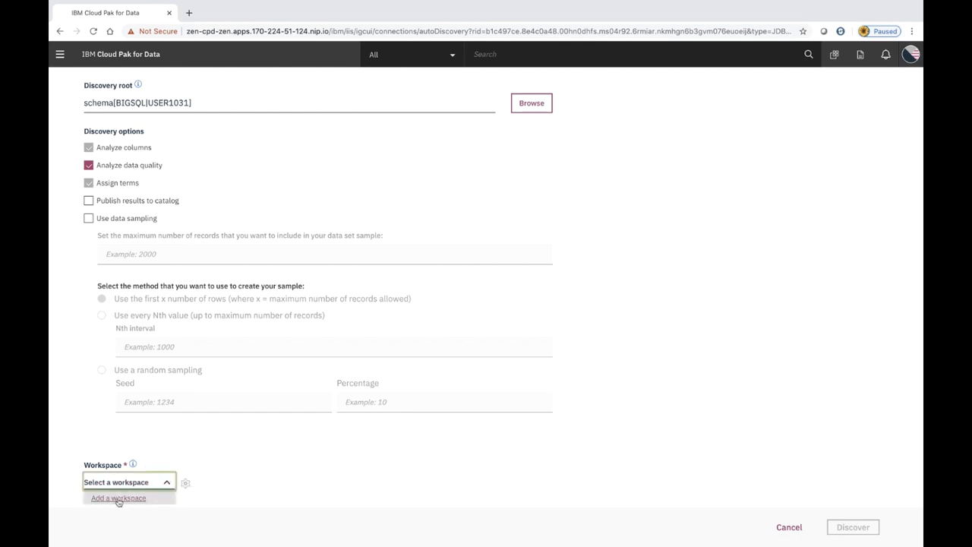
left_click(119, 500)
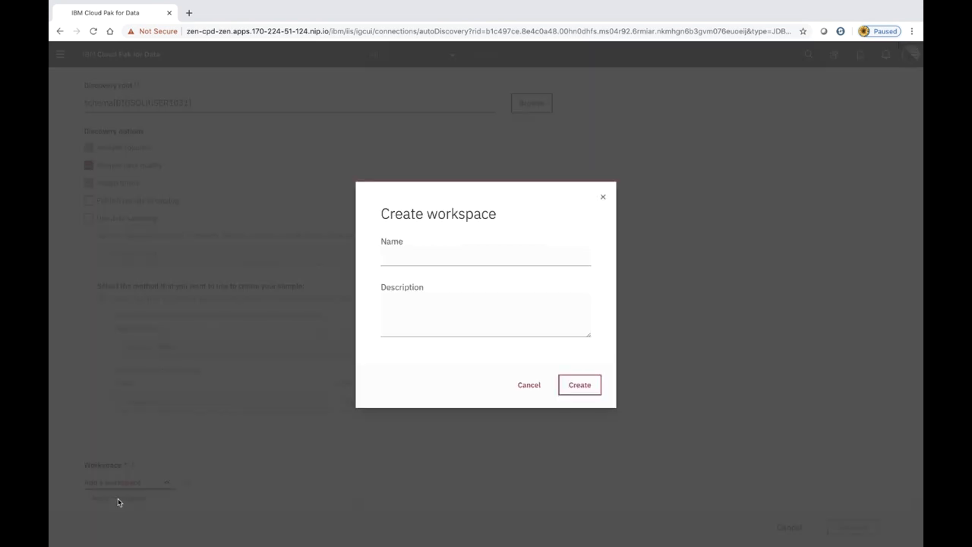
left_click(414, 253)
type("Demo 1")
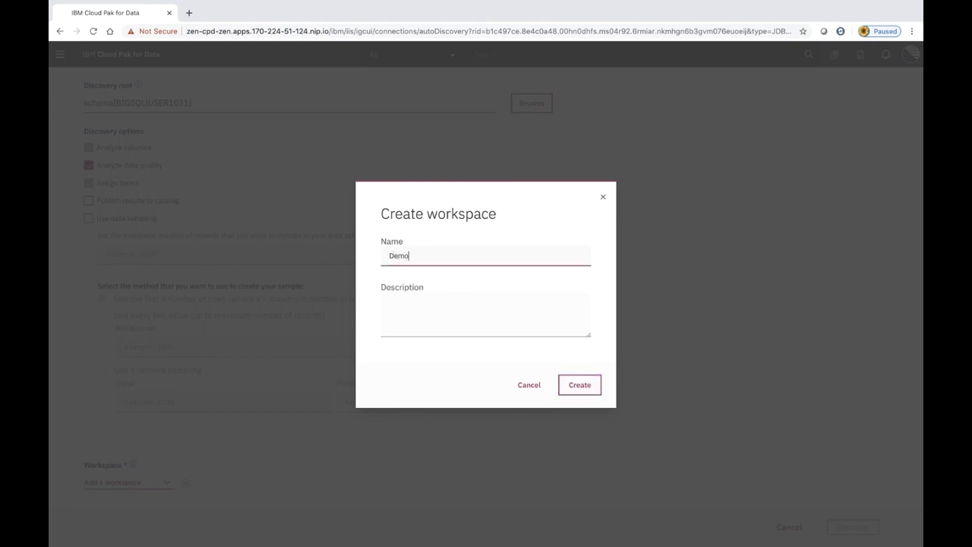
left_click(570, 387)
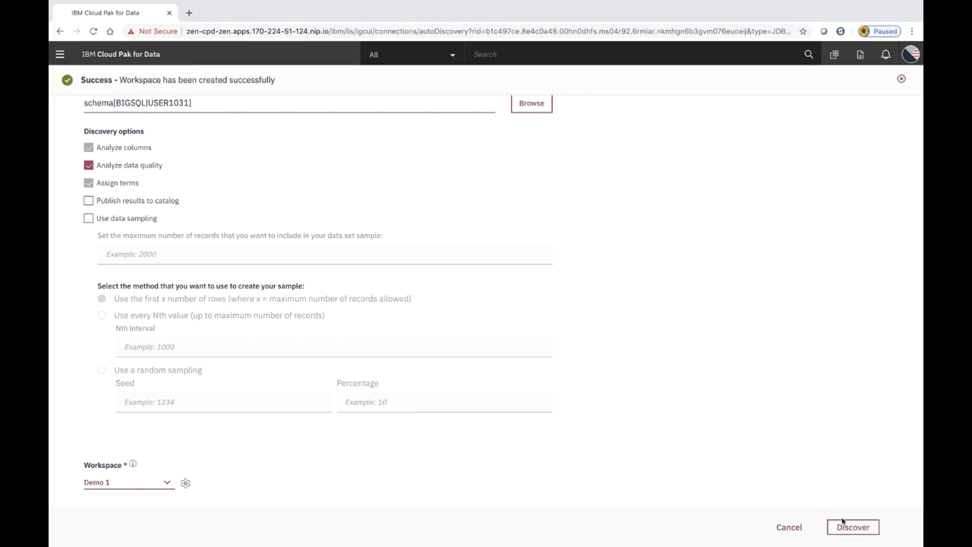
Run the discovery, refresh until the job shows Finished, then go to the Demo 1 workspace
left_click(849, 526)
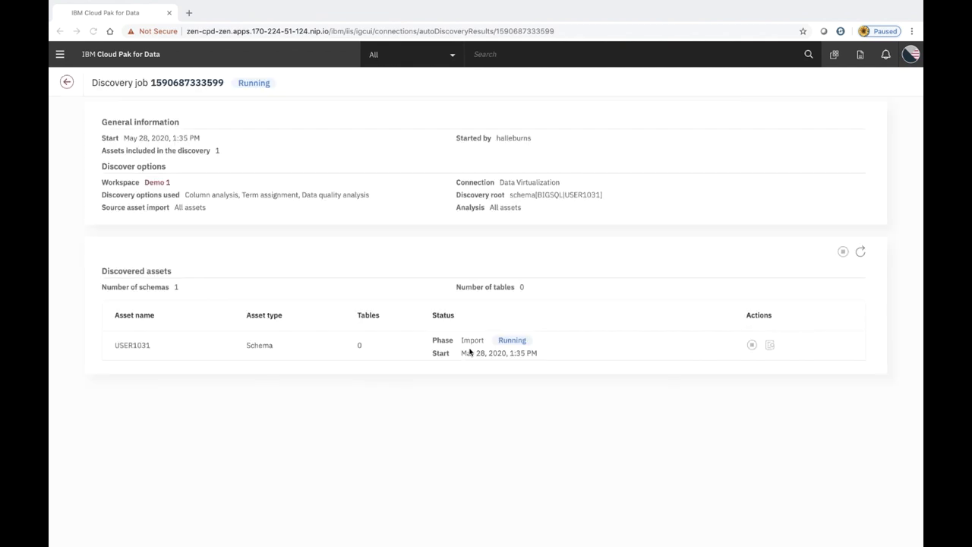
left_click(861, 253)
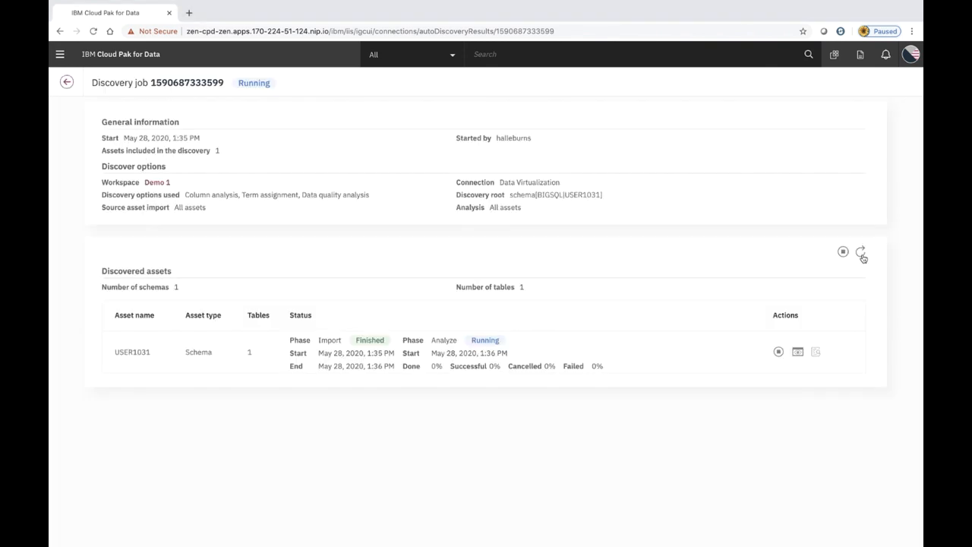
left_click(861, 253)
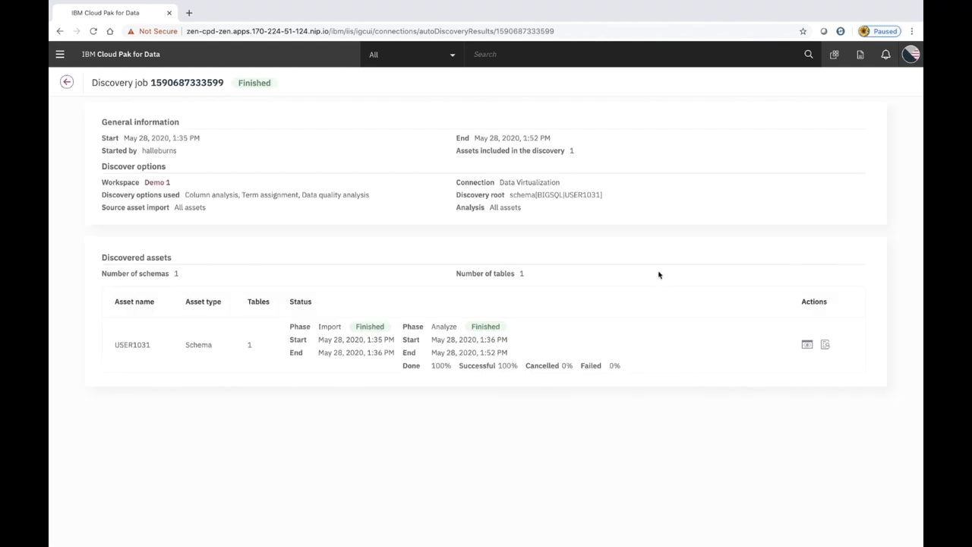
left_click(159, 184)
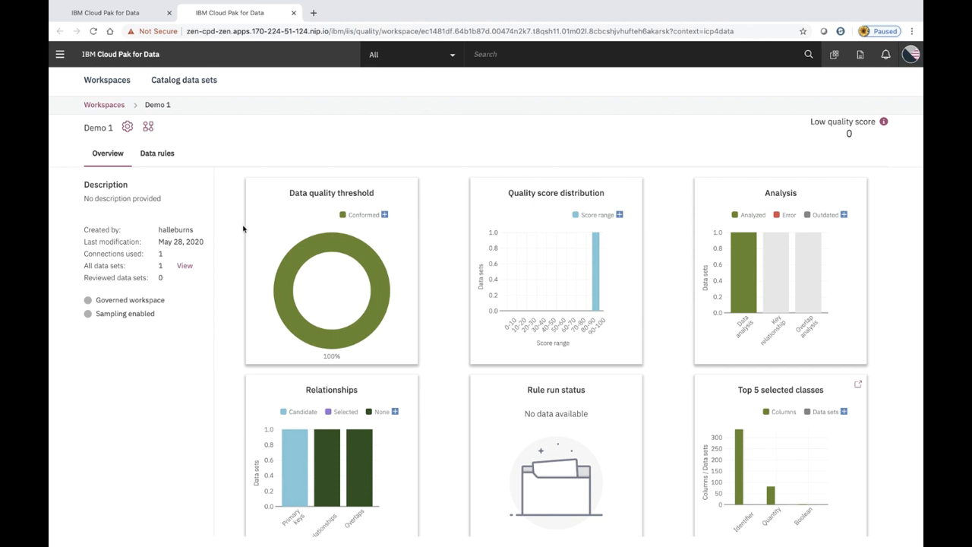
Scroll the Demo 1 overview and open its data sets to view CANCER_GENE_EXPRESSION details
scroll(243, 229, "down", 1)
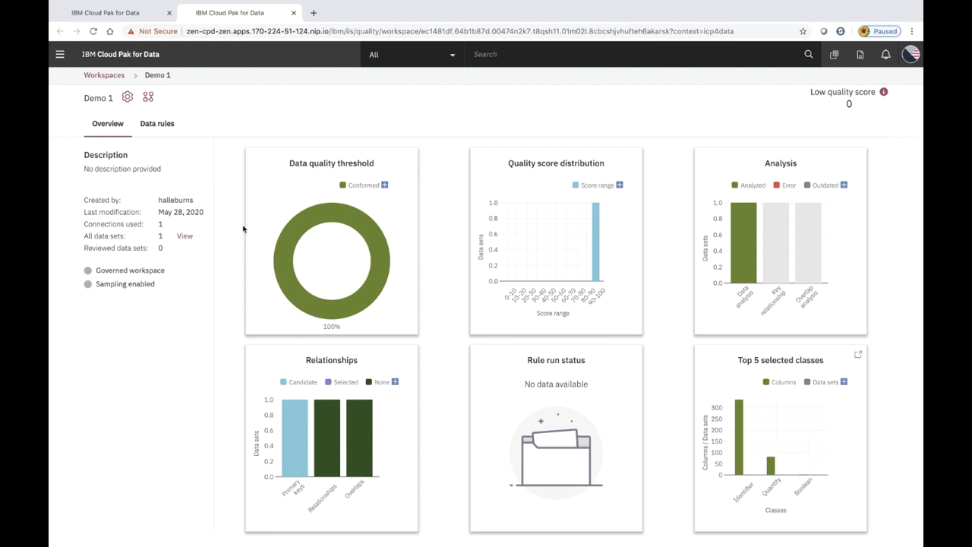
left_click(184, 235)
Open CANCER_GENE_EXPRESSION and view the gene_10 column details: 51% quality, Decimal(11,9)
left_click(170, 174)
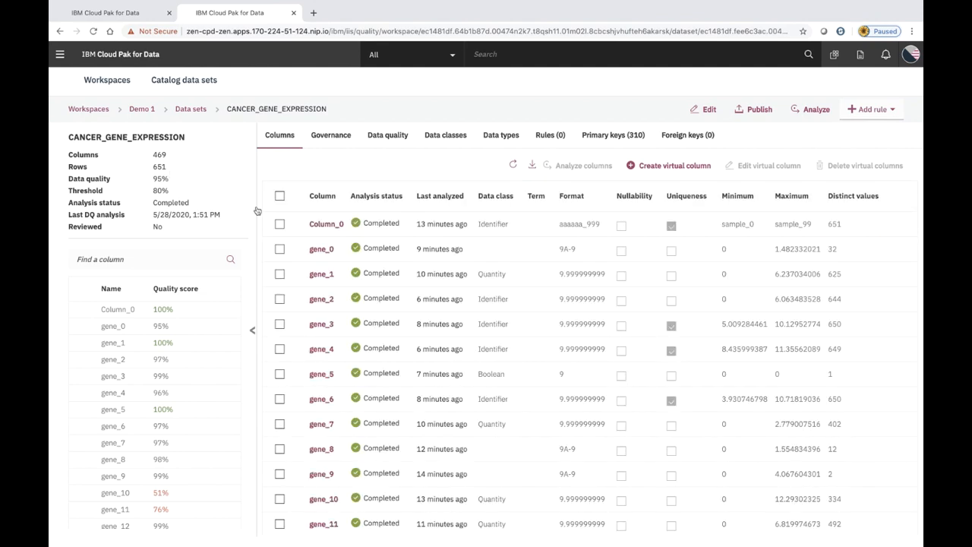
scroll(390, 329, "down", 1)
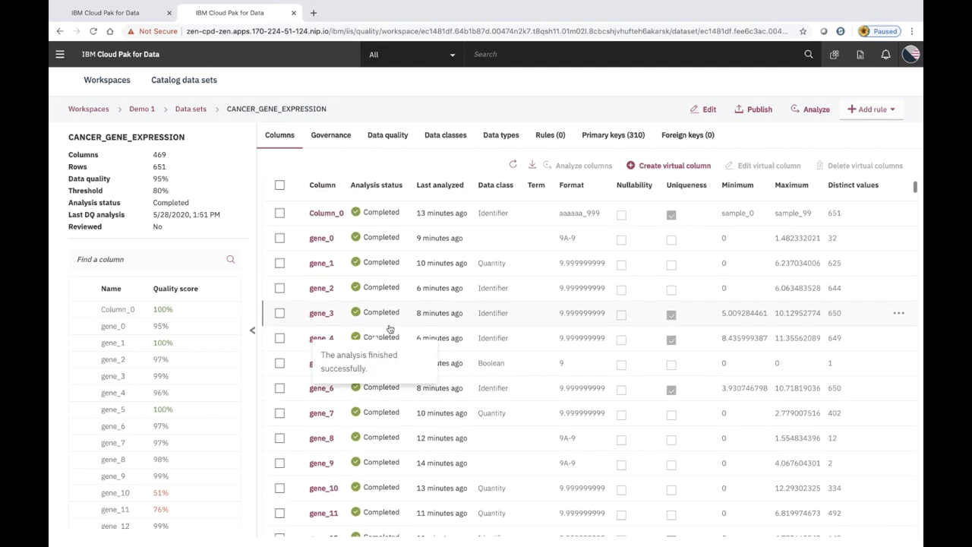
scroll(390, 329, "up", 1)
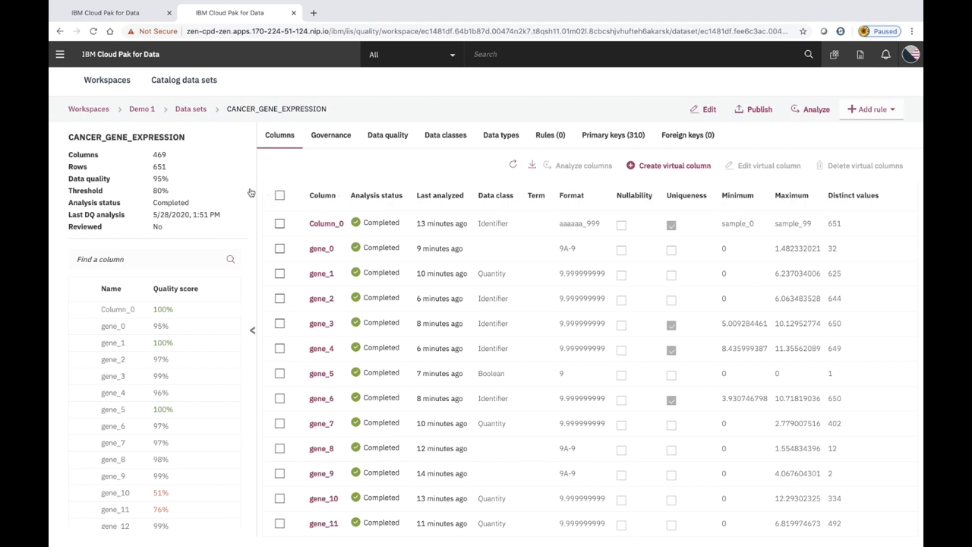
scroll(209, 378, "down", 2)
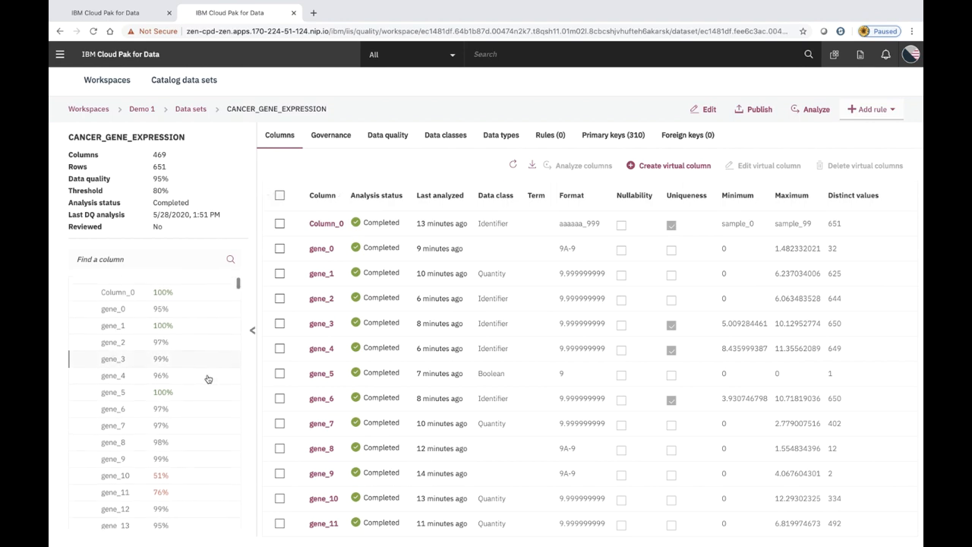
scroll(208, 379, "down", 5)
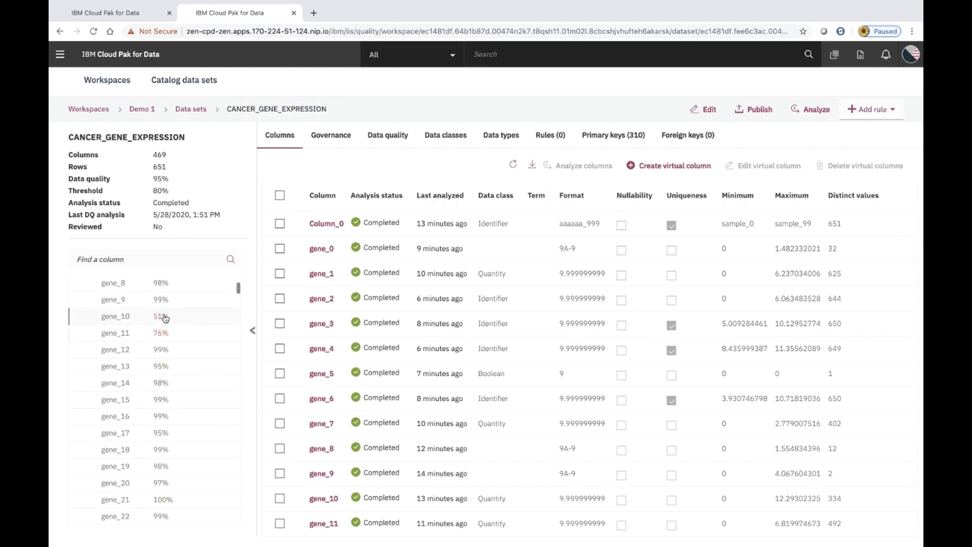
left_click(164, 316)
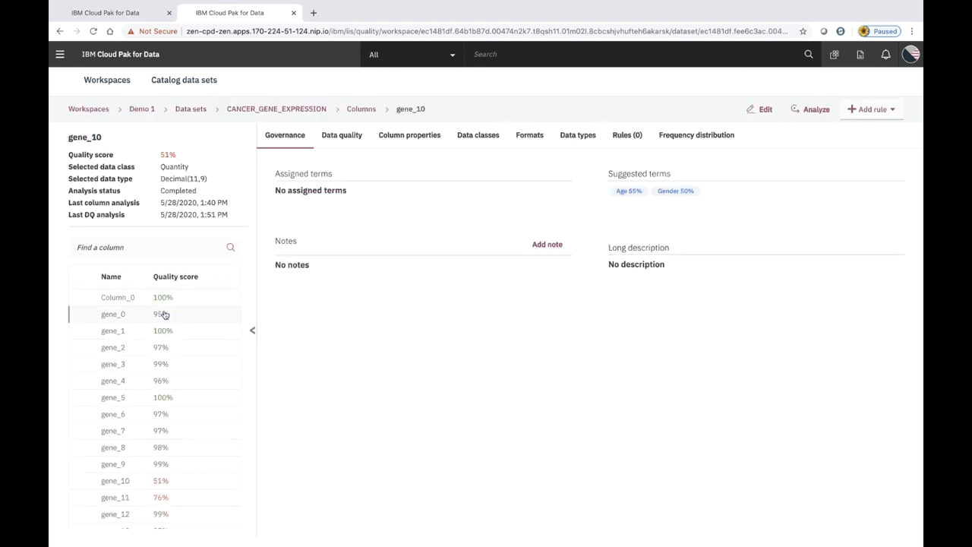
Review CANCER_GENE_EXPRESSION's governance information and the gene_4 column's data quality violations
left_click(361, 108)
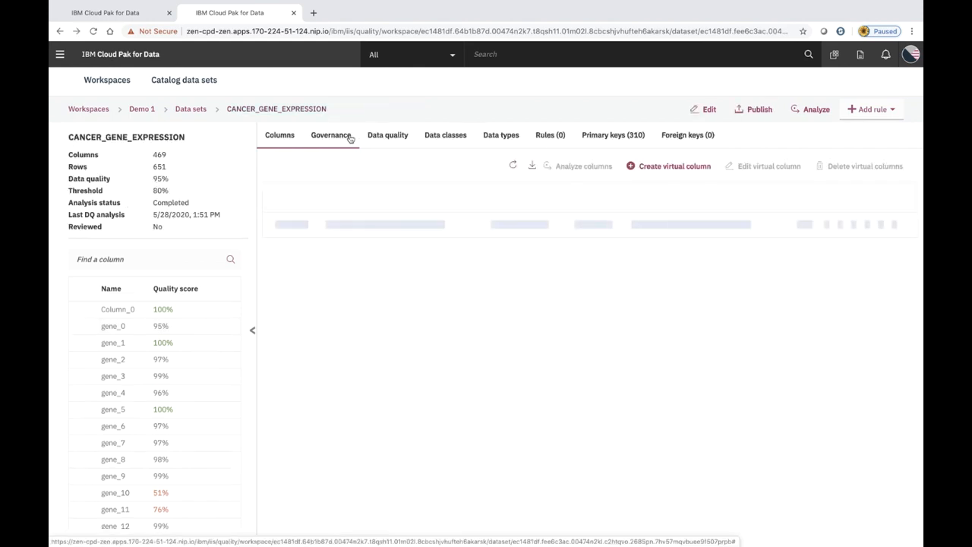
left_click(350, 138)
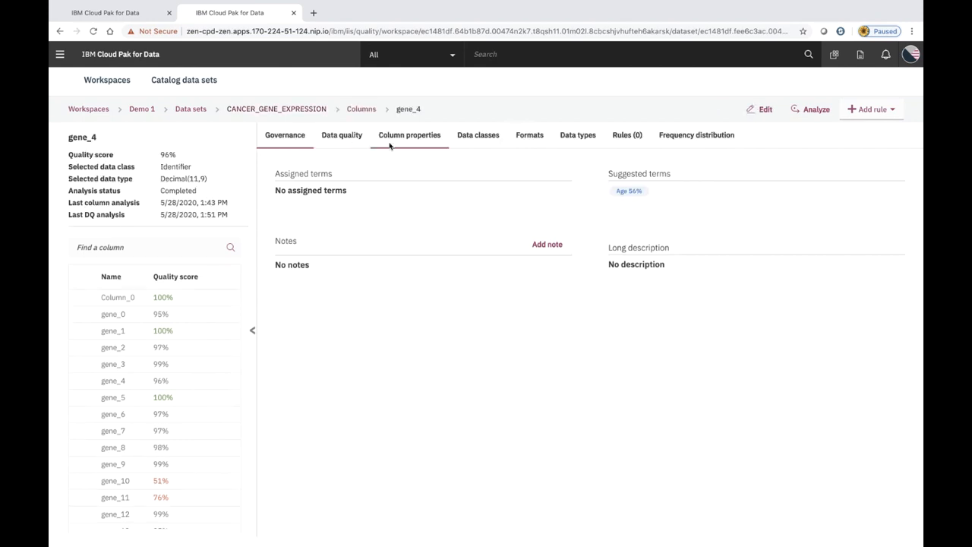
left_click(360, 139)
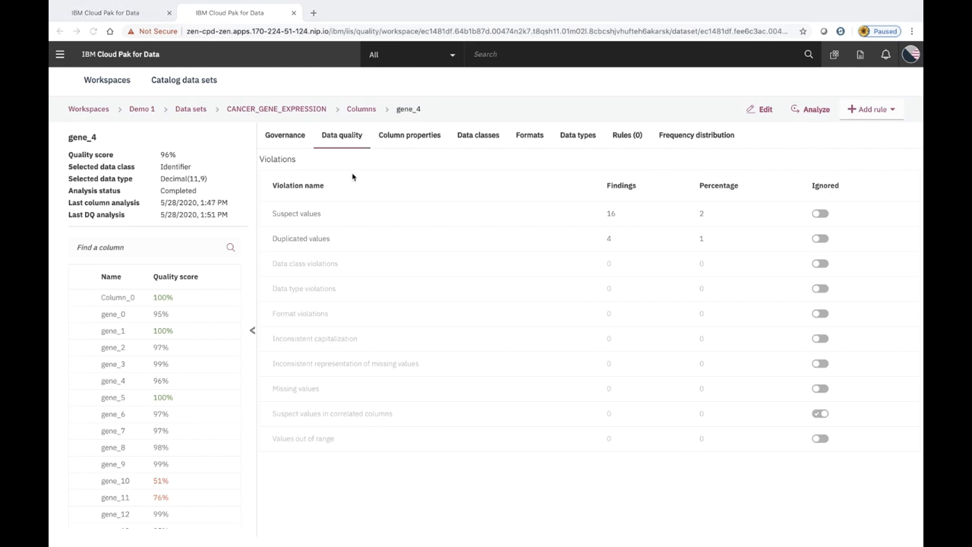
Check the data type breakdown: 325 Decimal(11,9), 468 numeric and 1 string column
left_click(360, 114)
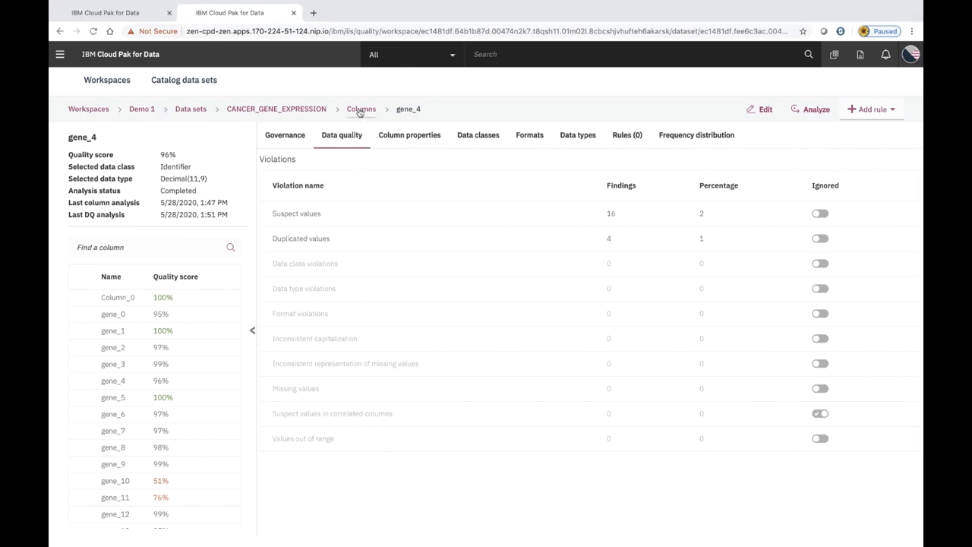
left_click(360, 113)
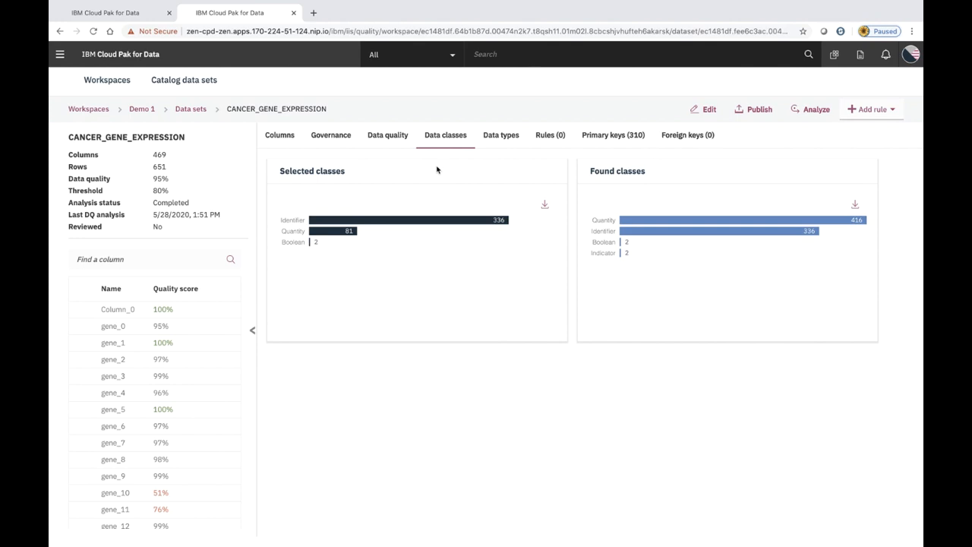
left_click(494, 137)
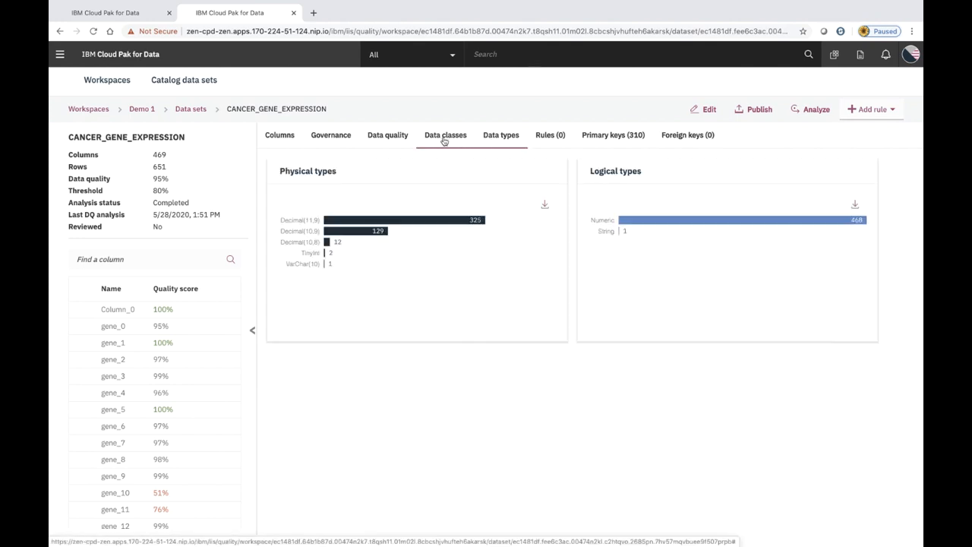
left_click(60, 54)
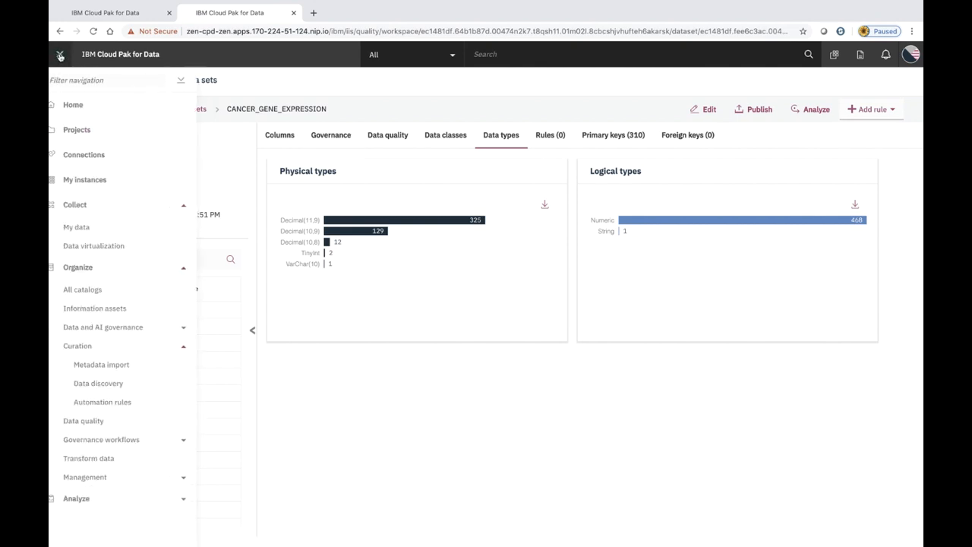
Go to the DEMO1 project and start adding data from a catalog
left_click(77, 131)
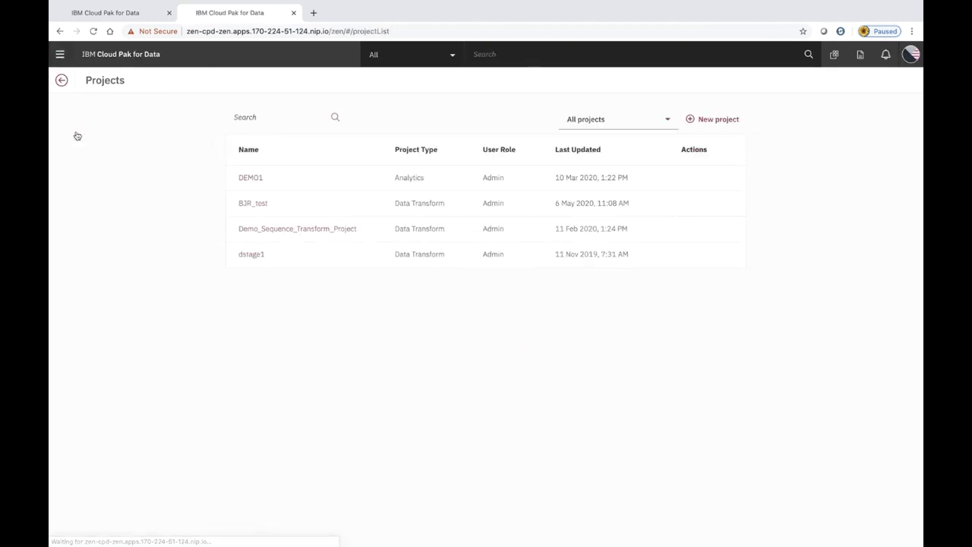
left_click(246, 181)
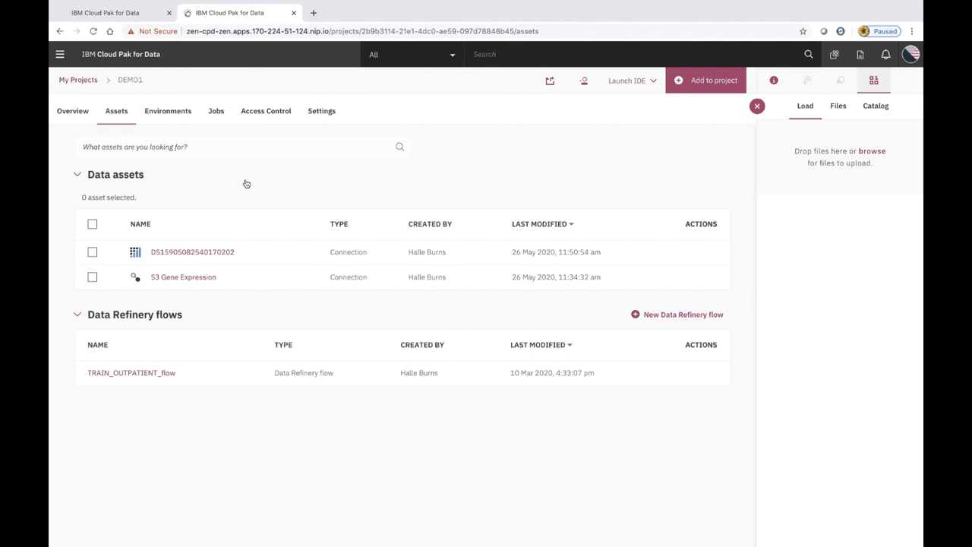
left_click(704, 82)
left_click(304, 252)
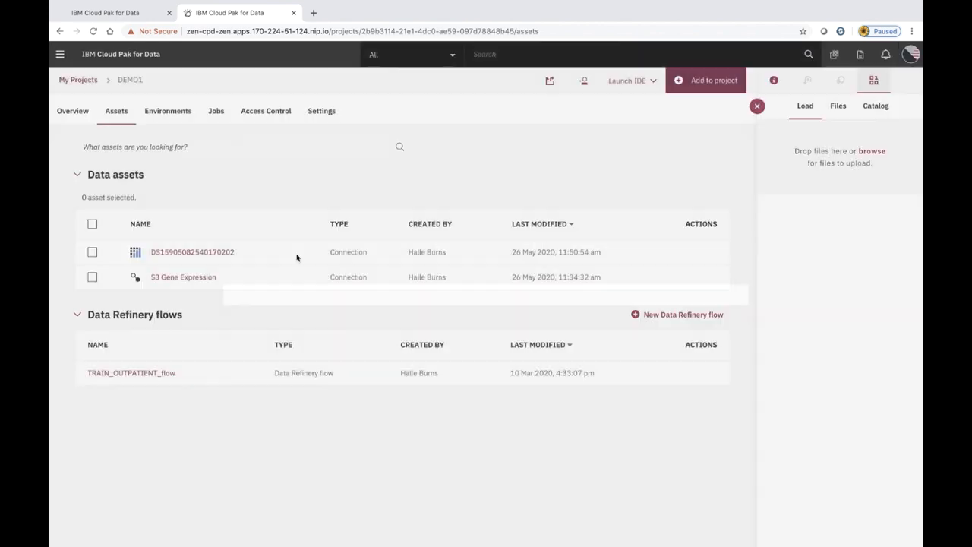
left_click(875, 105)
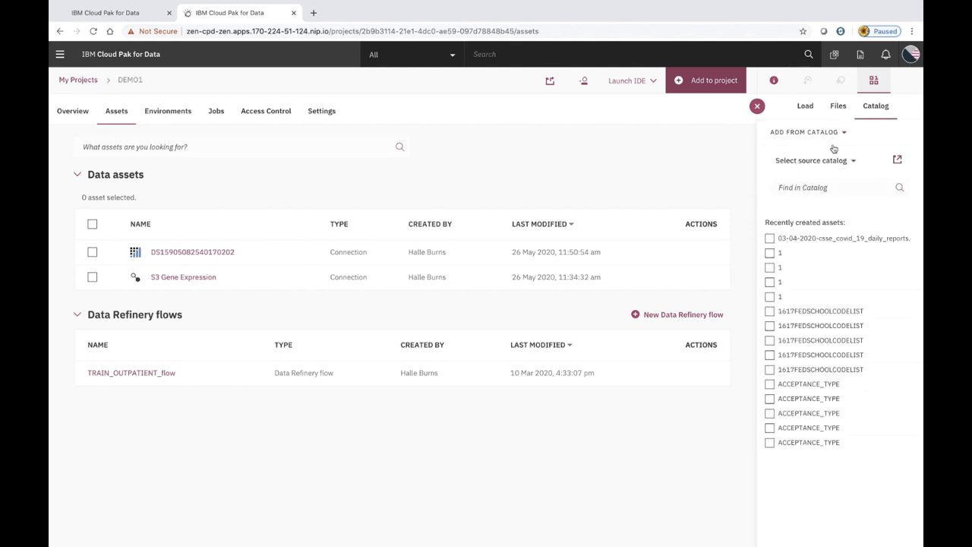
Search the catalog for 'gene' and add CANCER_GENE_EXPRESSION to DEMO1
left_click(806, 187)
type("gene")
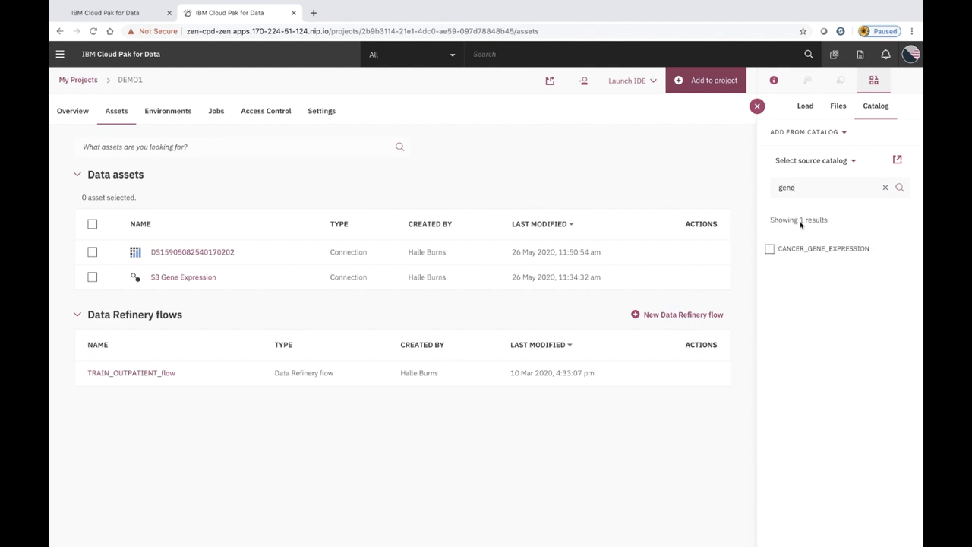
left_click(770, 249)
left_click(871, 238)
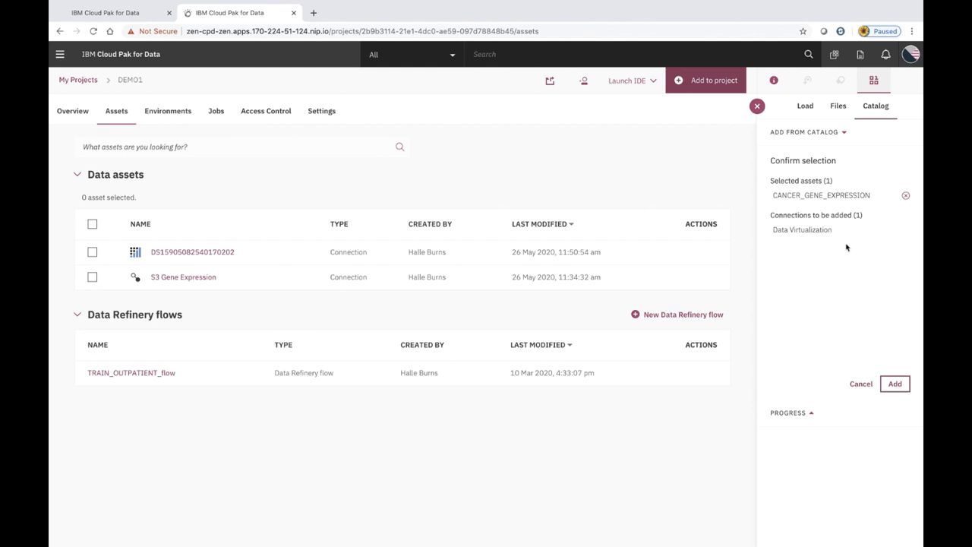
left_click(897, 385)
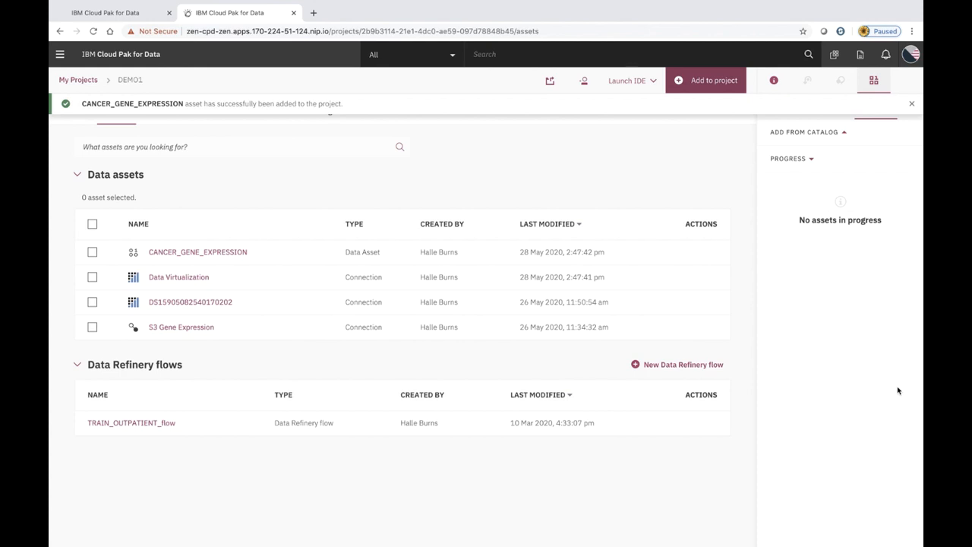
Upload labels.csv from the Downloads folder into DEMO1 as a local file
left_click(912, 103)
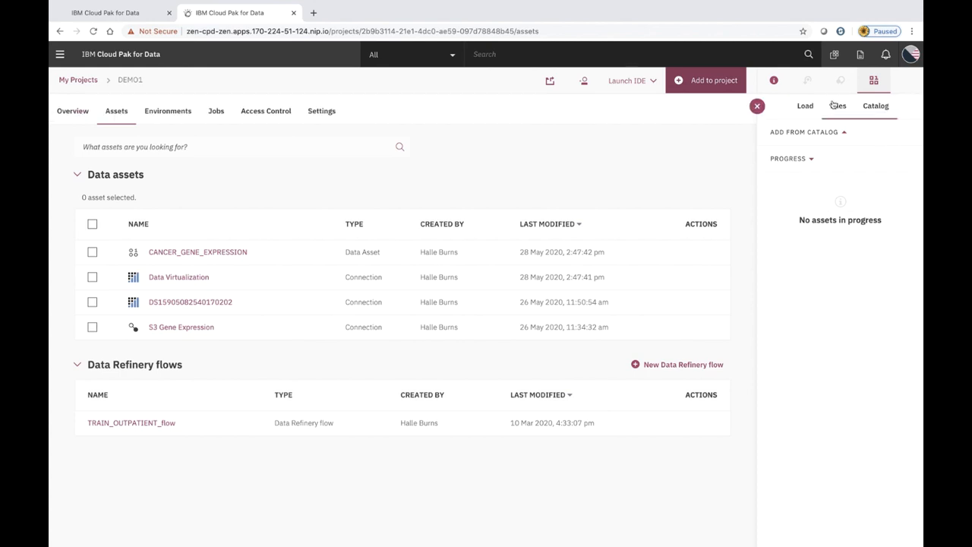
left_click(806, 105)
left_click(871, 152)
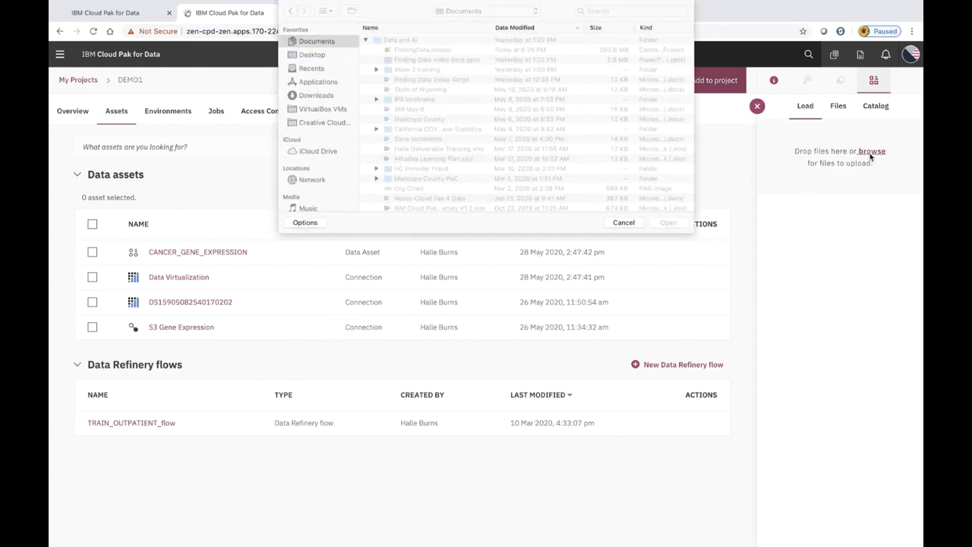
left_click(313, 96)
left_click(406, 90)
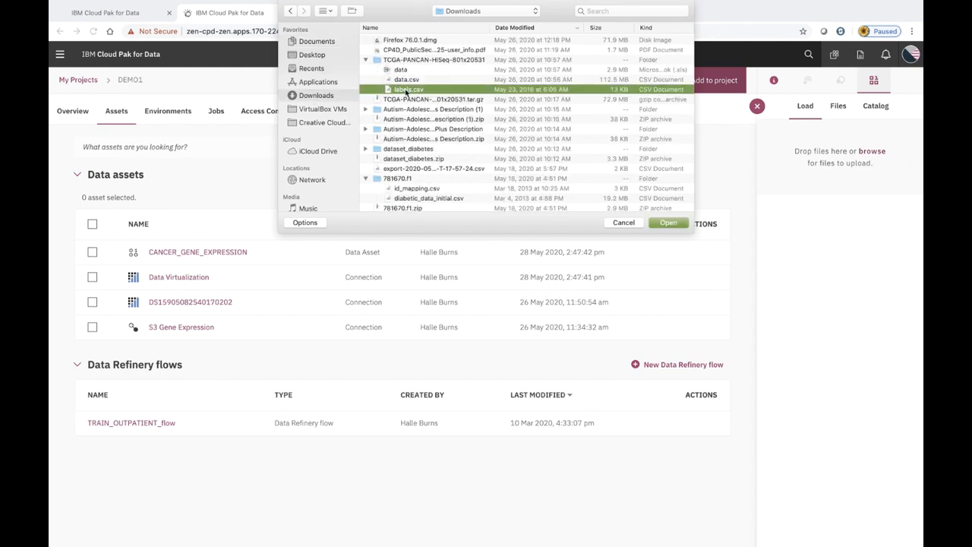
key("Return")
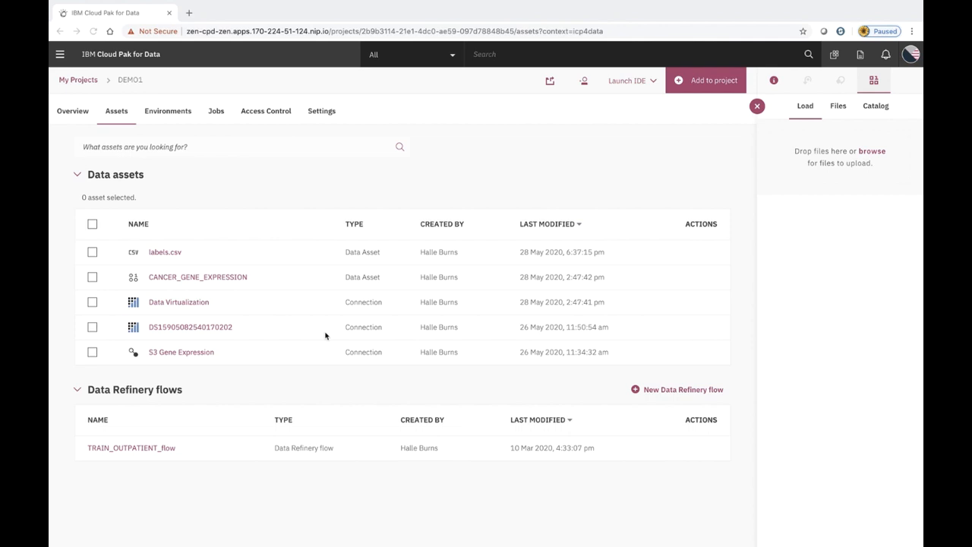
Open the CANCER_GENE_EXPRESSION asset and refine it in a new Data Refinery flow
left_click(234, 278)
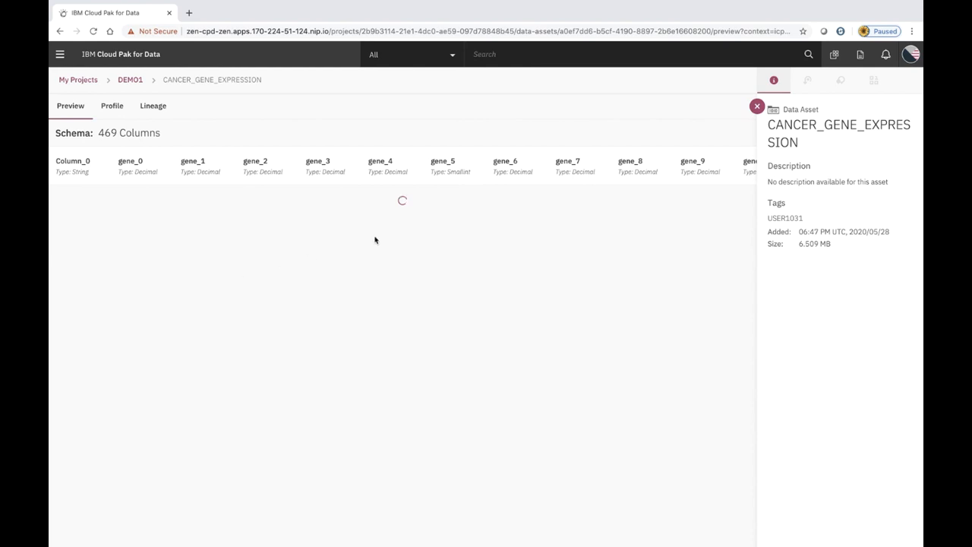
left_click(758, 108)
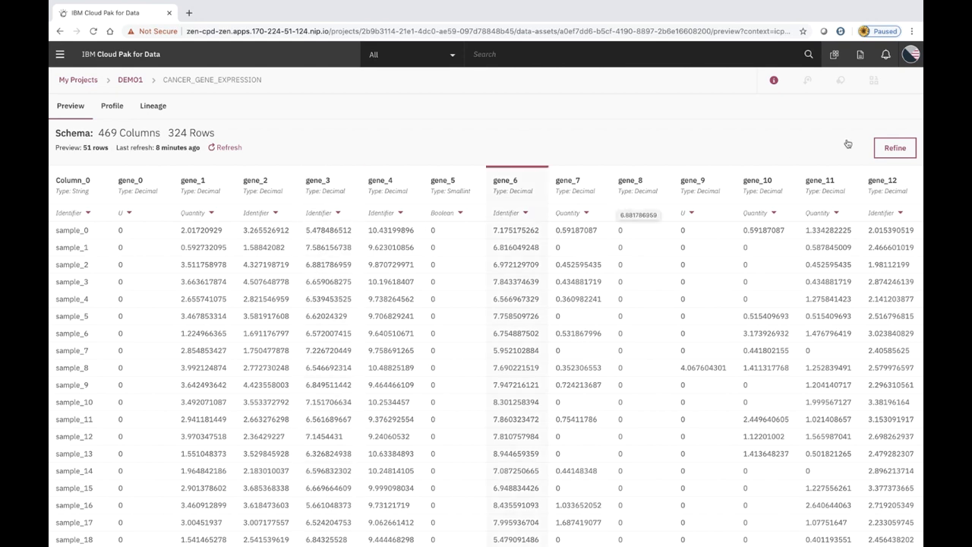
left_click(892, 150)
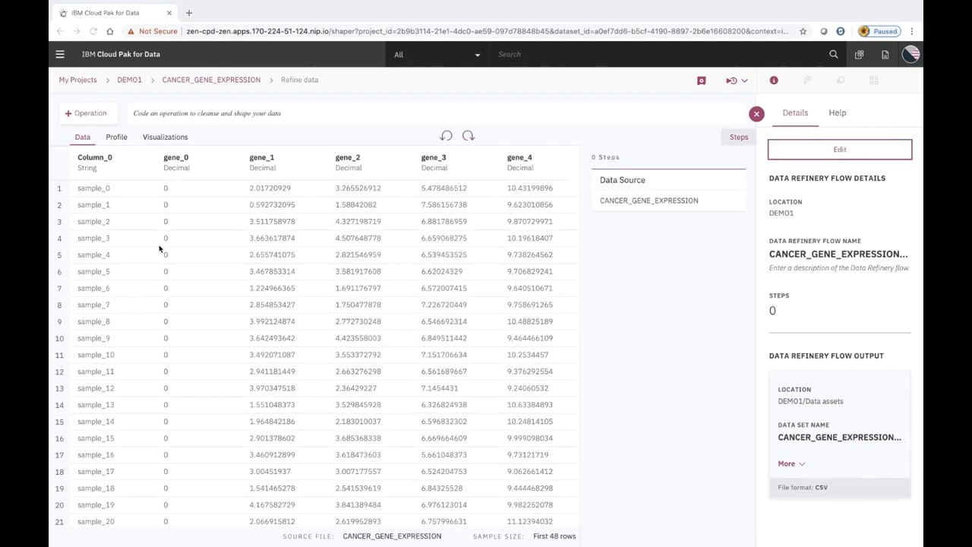
left_click(105, 156)
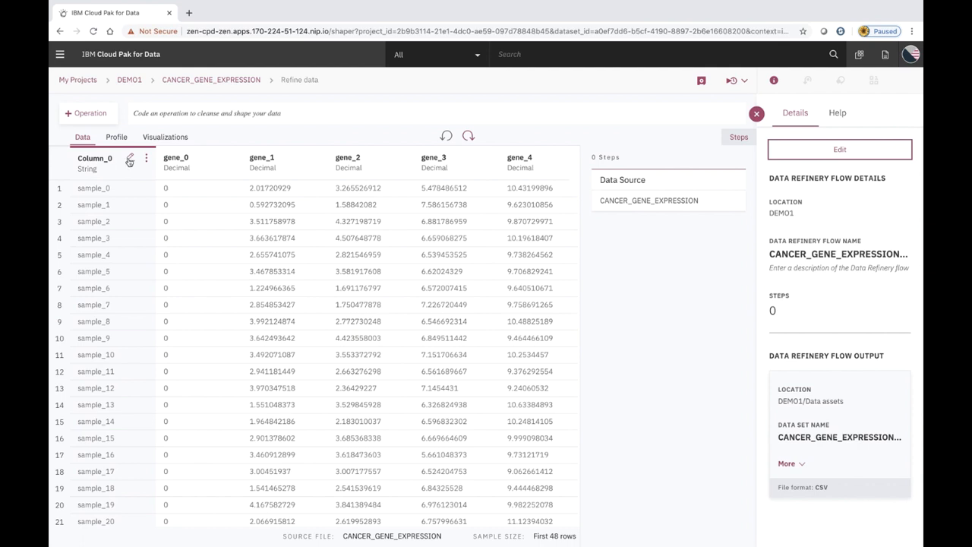
left_click(129, 157)
left_click_drag(128, 158, 85, 156)
type("Sample_ID")
key("Return")
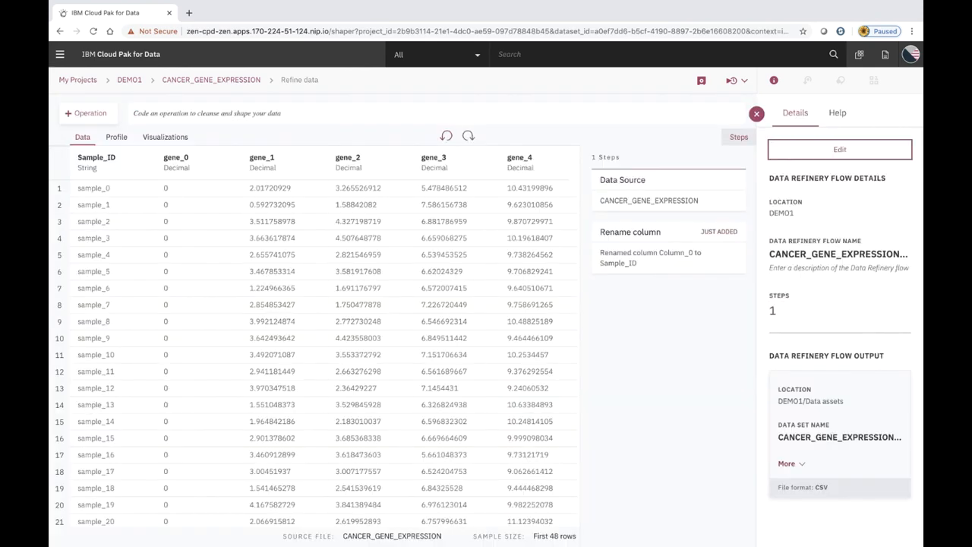
Start a Join operation and choose labels.csv from the project's data assets
left_click(89, 115)
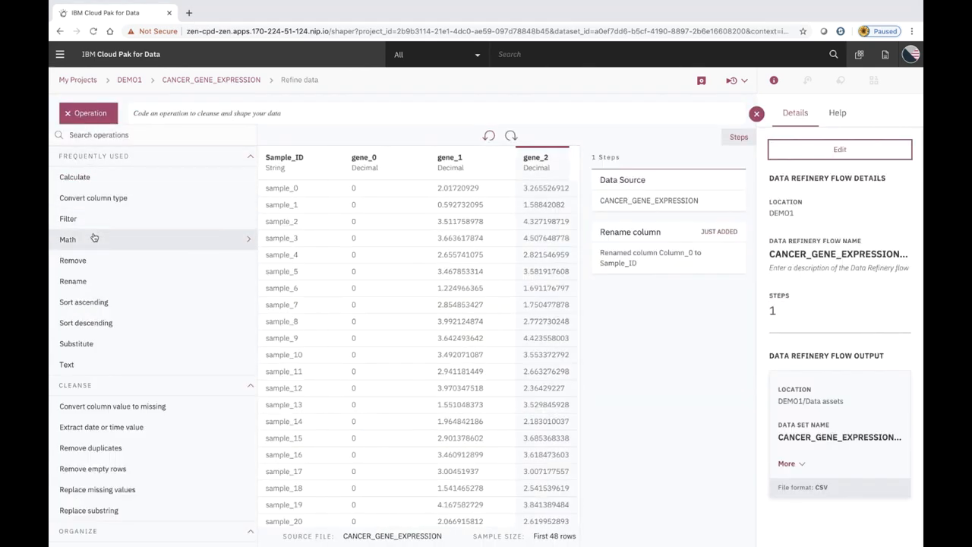
scroll(93, 236, "down", 3)
scroll(93, 236, "down", 1)
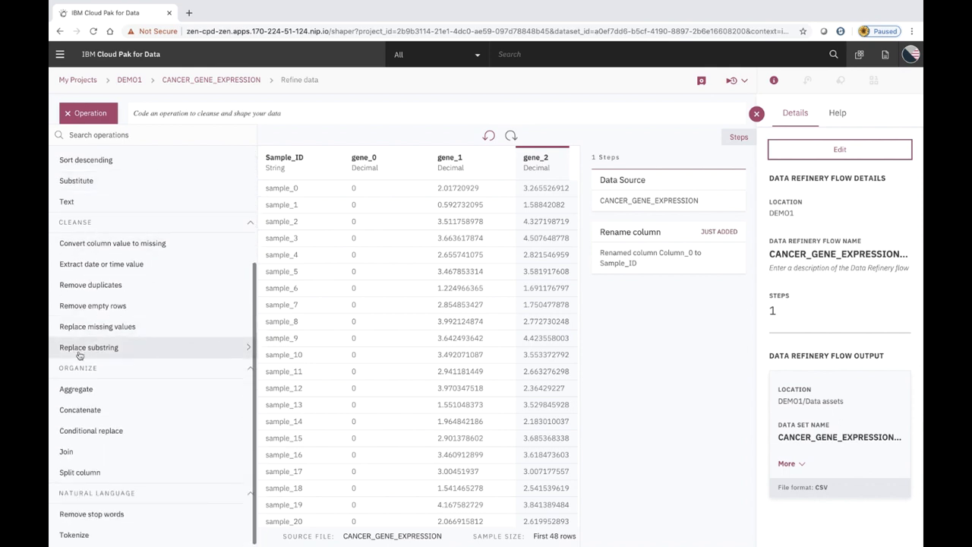
left_click(76, 449)
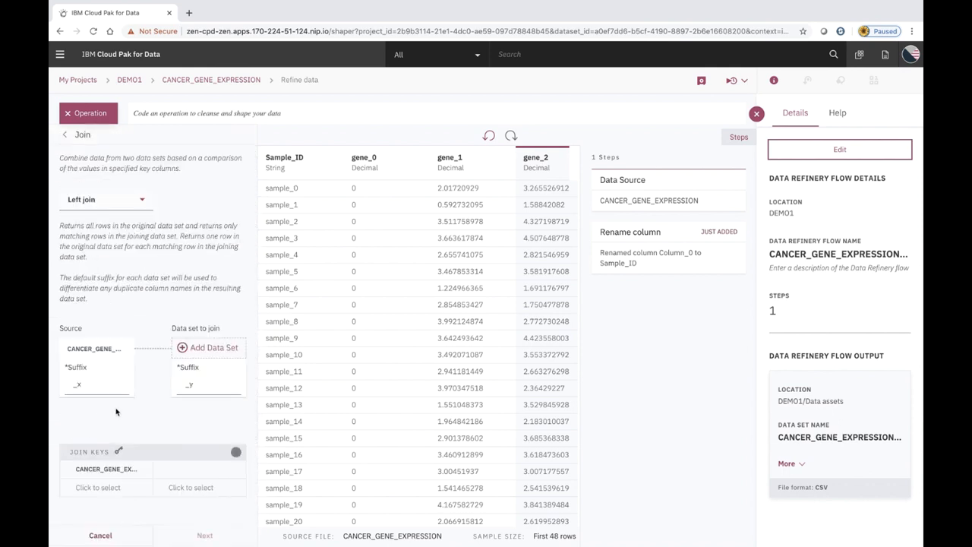
left_click(200, 350)
left_click(145, 201)
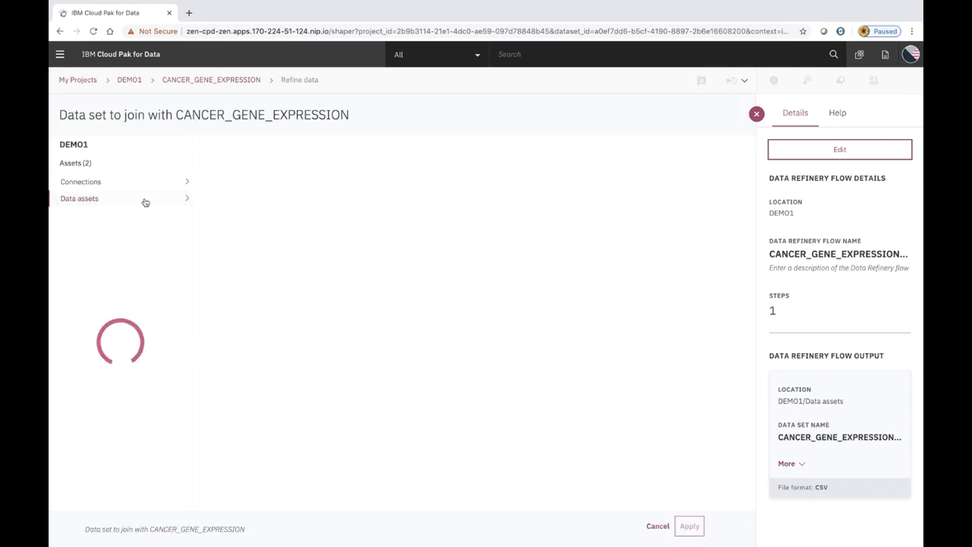
left_click(223, 201)
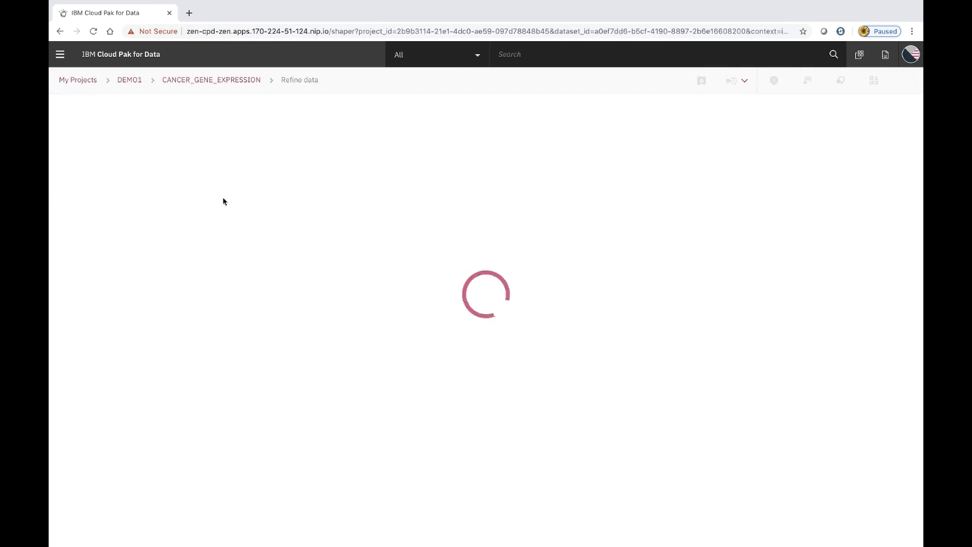
left_click(697, 524)
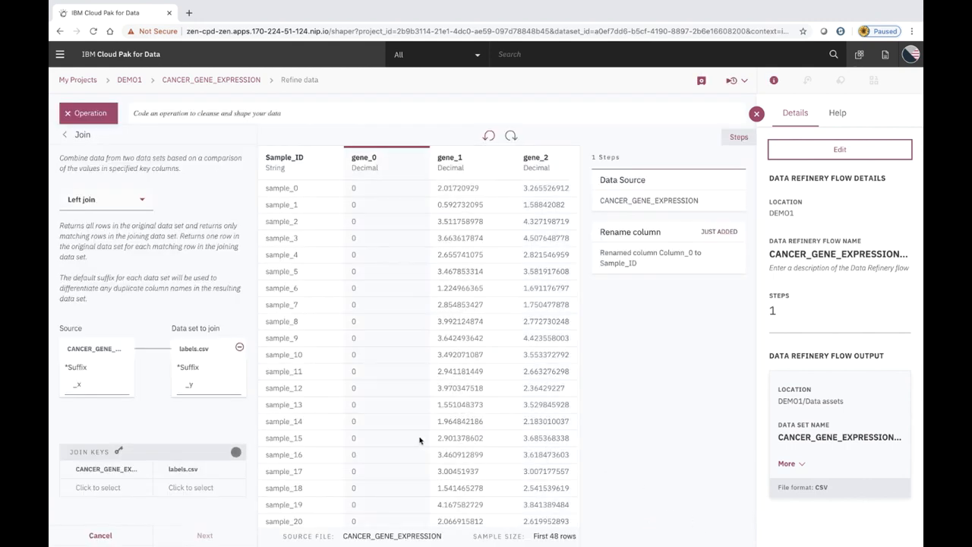
Match Sample_ID to COLUMN1 and apply the left join keeping all columns
left_click(100, 484)
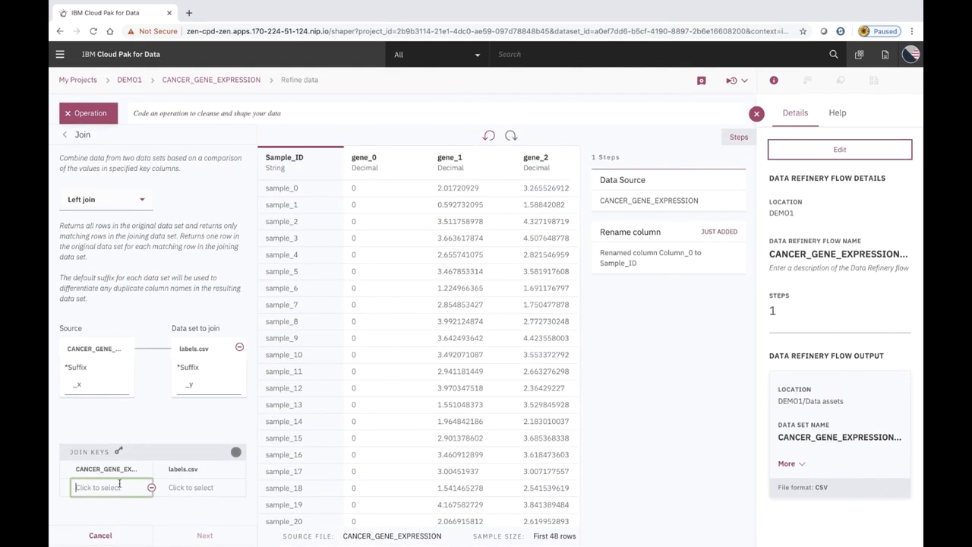
left_click(112, 505)
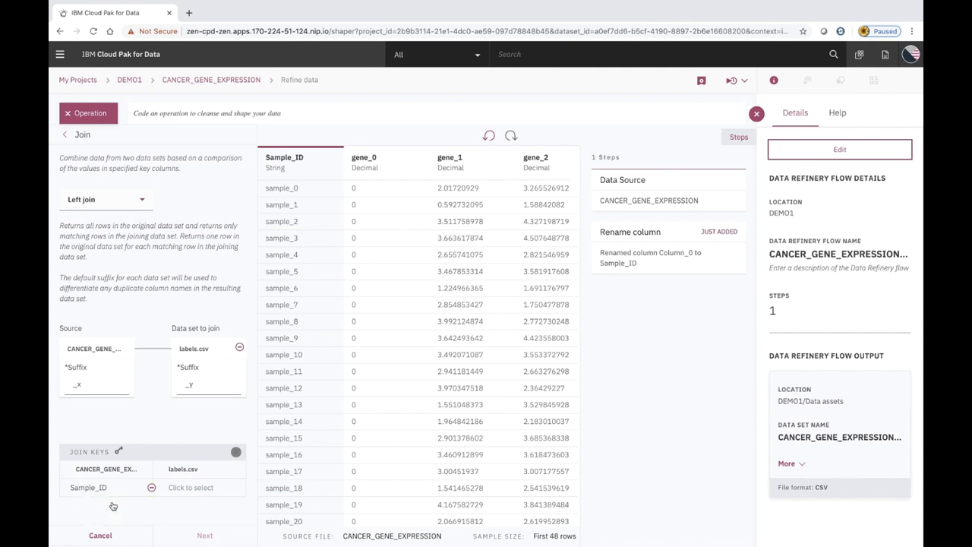
left_click(175, 487)
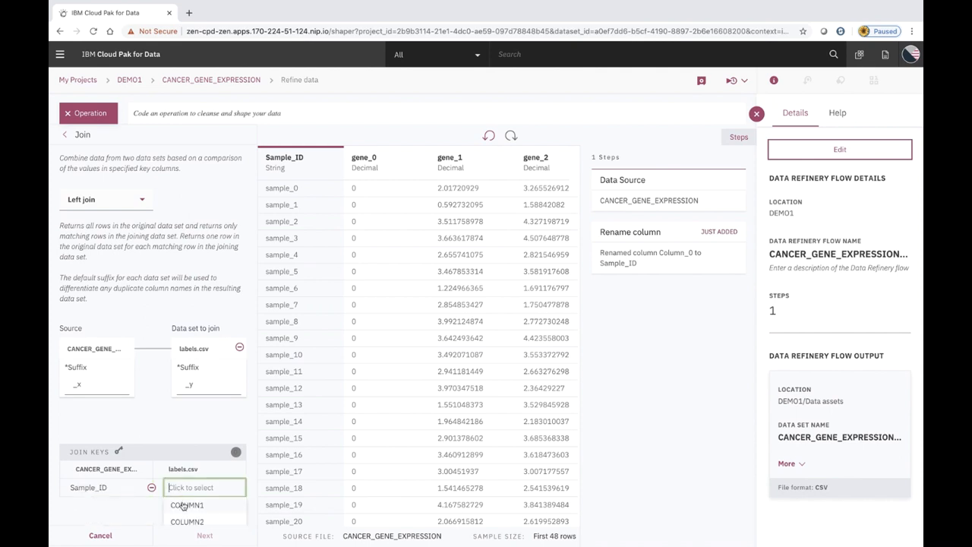
left_click(184, 505)
left_click(192, 537)
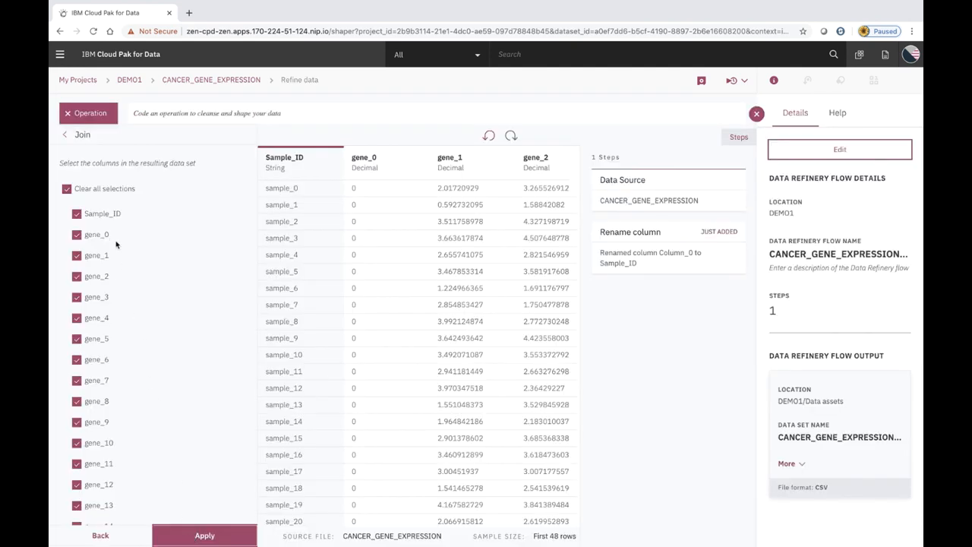
scroll(129, 341, "down", 5)
scroll(129, 346, "down", 20)
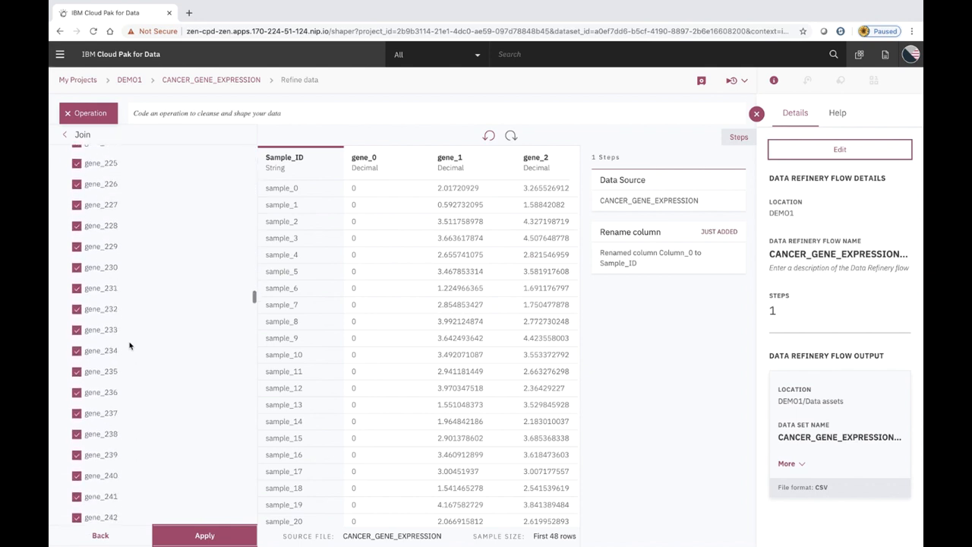
scroll(129, 346, "down", 15)
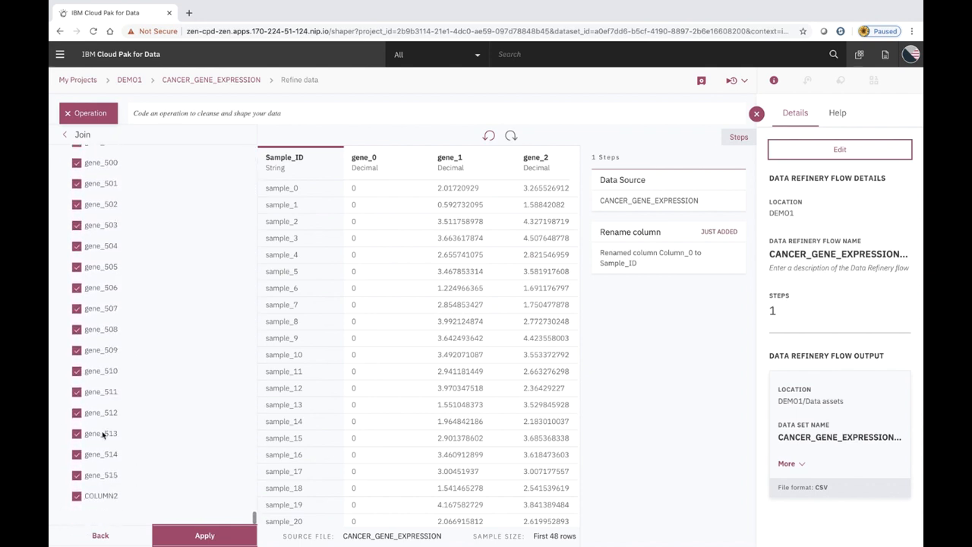
left_click(219, 534)
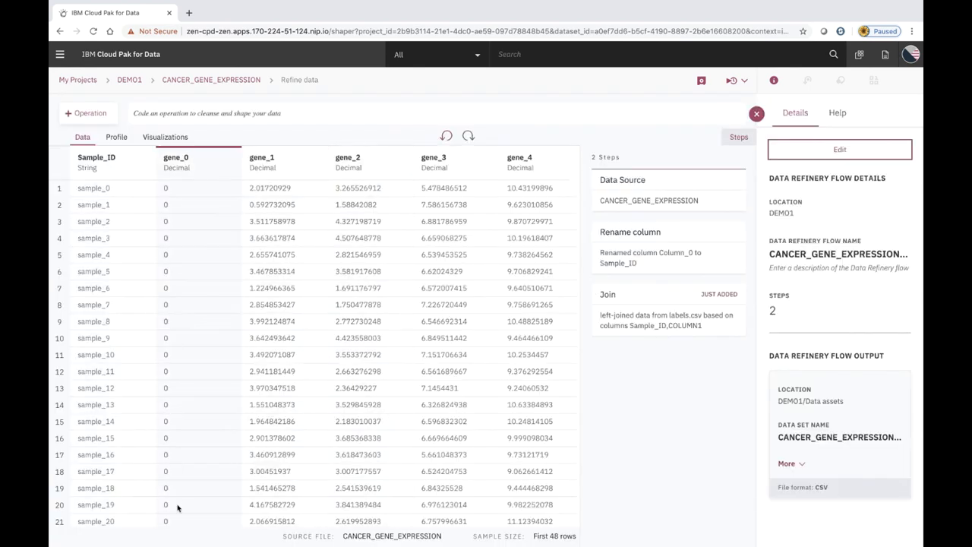
Rename the COLUMN2 header to Cancer_Type in the data grid
scroll(177, 507, "right", 5)
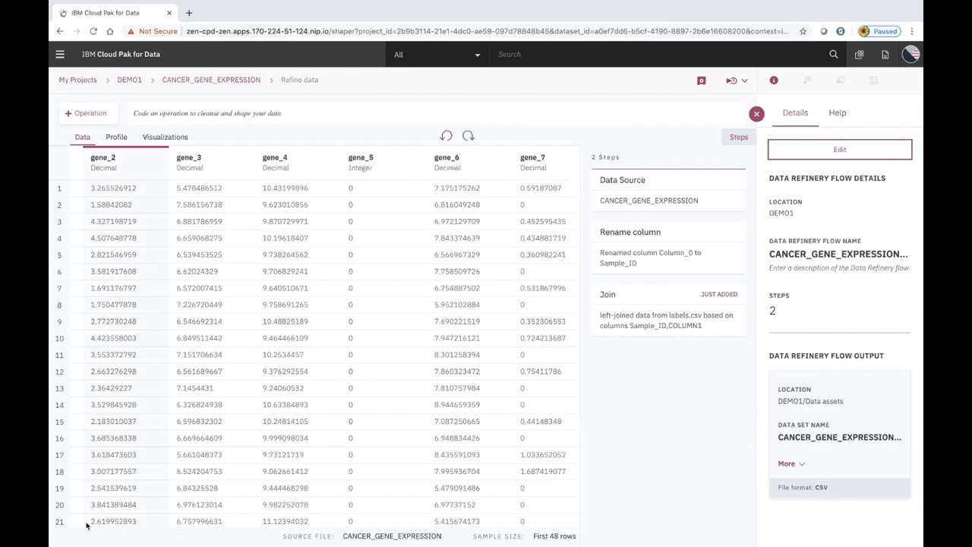
scroll(86, 524, "right", 20)
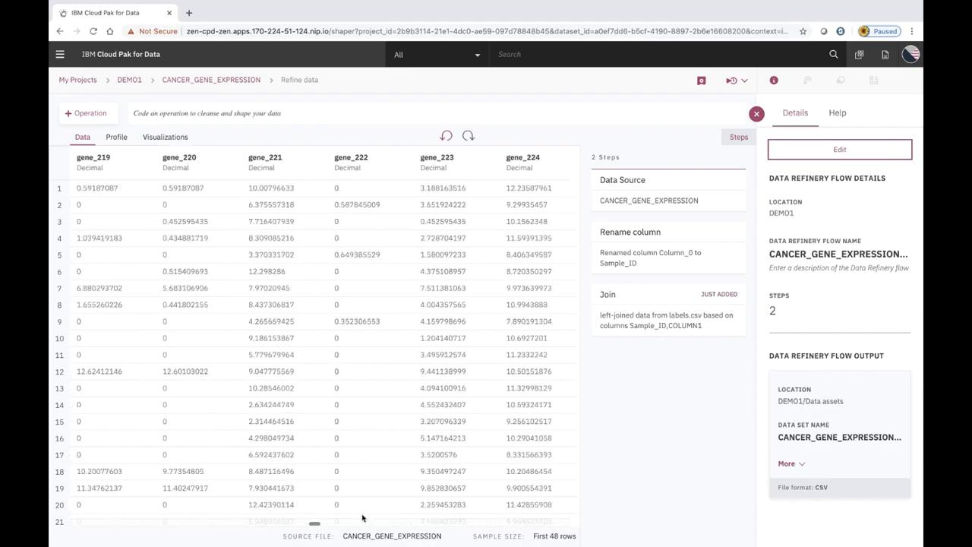
scroll(362, 518, "right", 20)
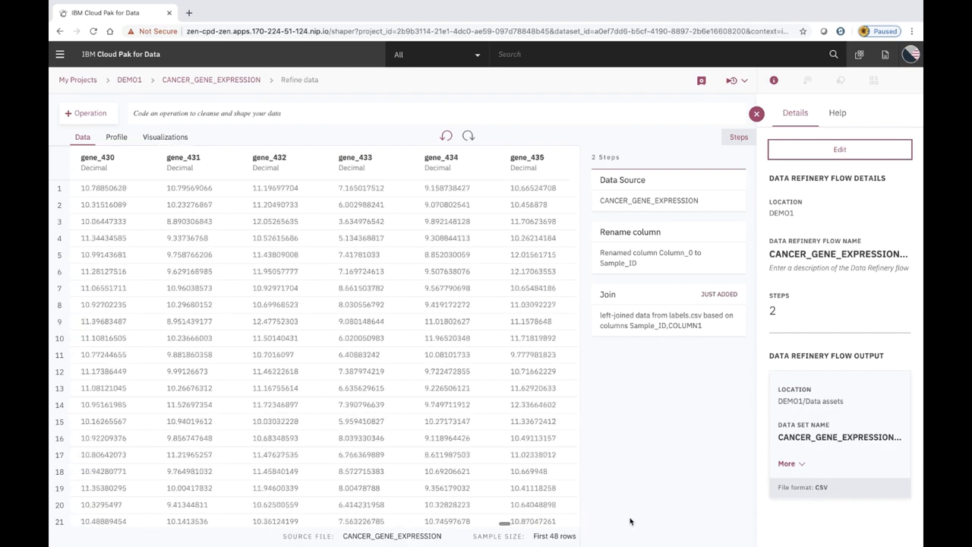
scroll(630, 521, "right", 10)
mouse_move(599, 306)
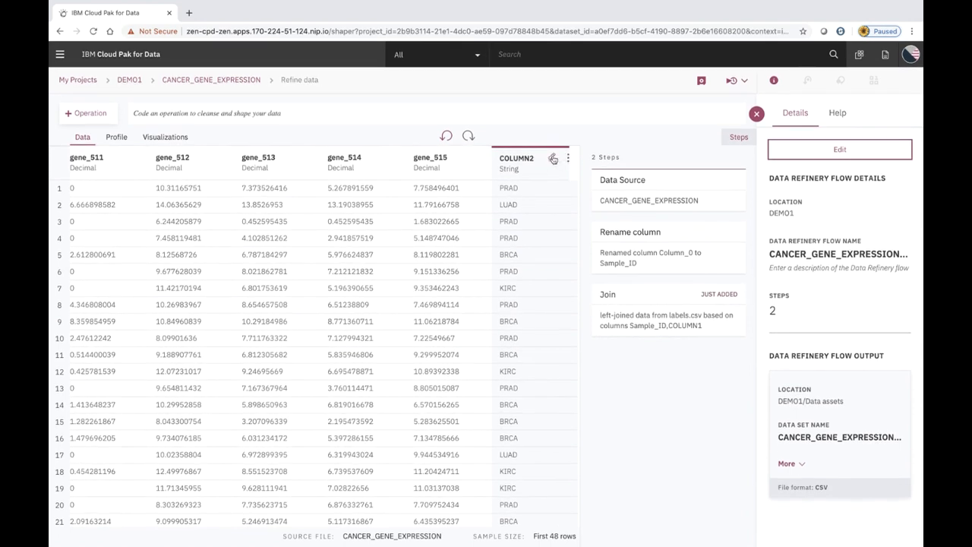
left_click(554, 158)
left_click_drag(532, 155, 499, 154)
type("cer_Type")
key("Return")
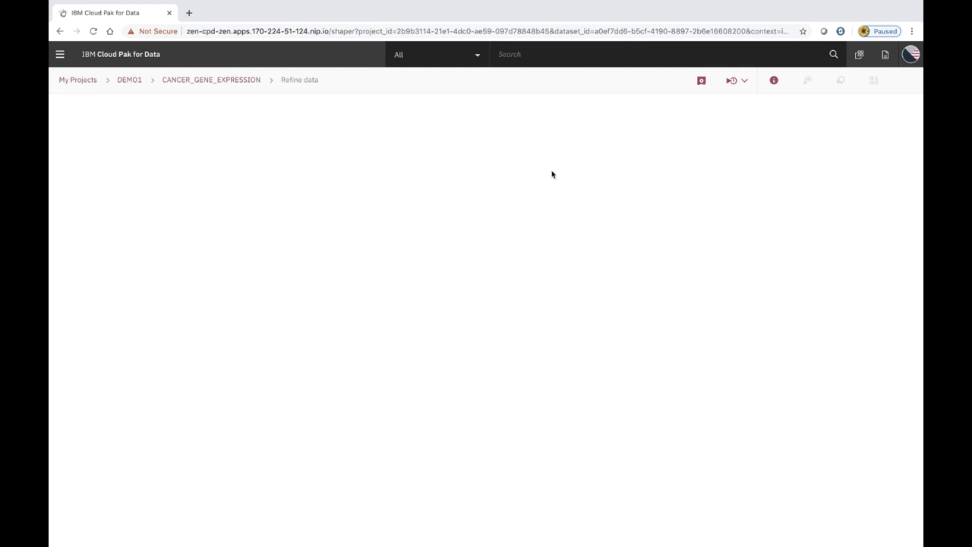
Save the refinery flow and review its details without changing the flow name
left_click(700, 81)
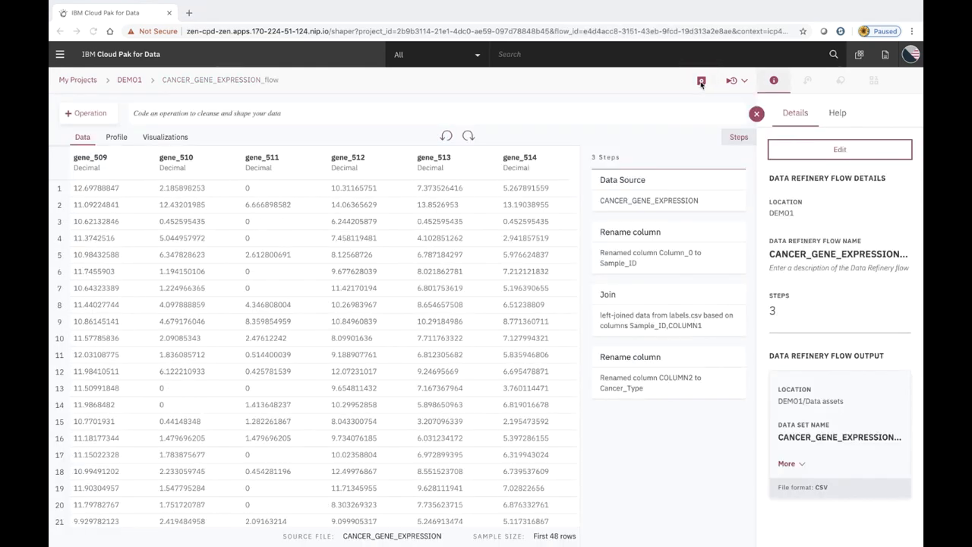
left_click(795, 151)
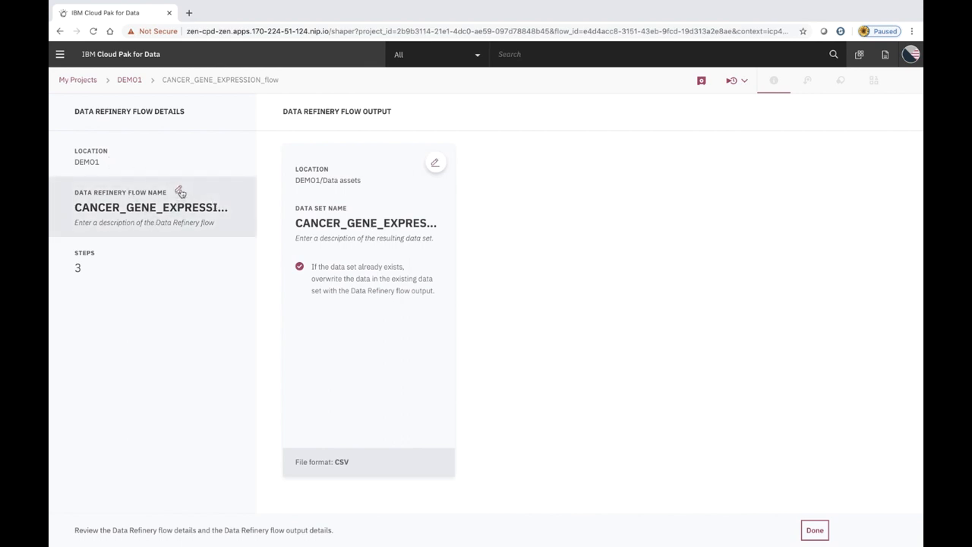
left_click(180, 191)
left_click(184, 345)
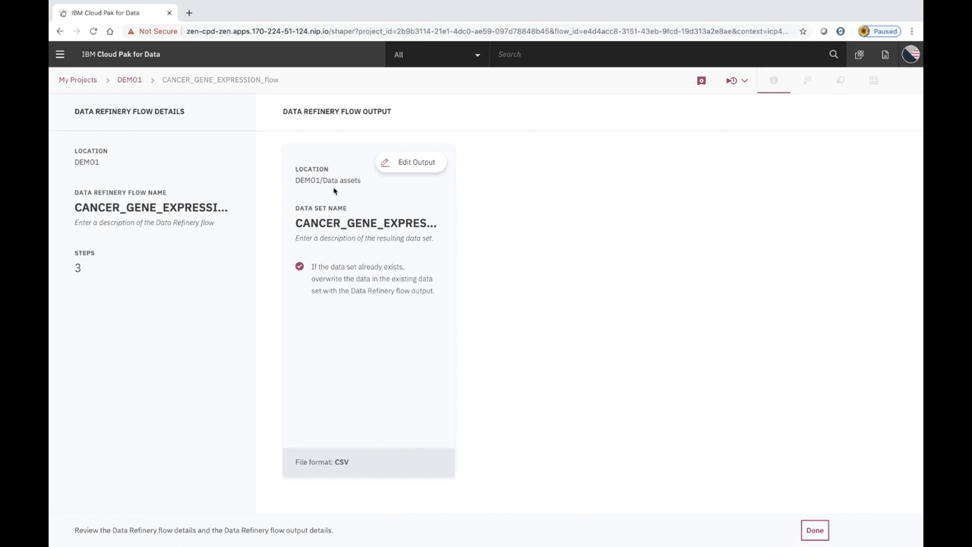
Set the output data set description to 'Cancer gene expression with cancer type ID'
left_click(398, 169)
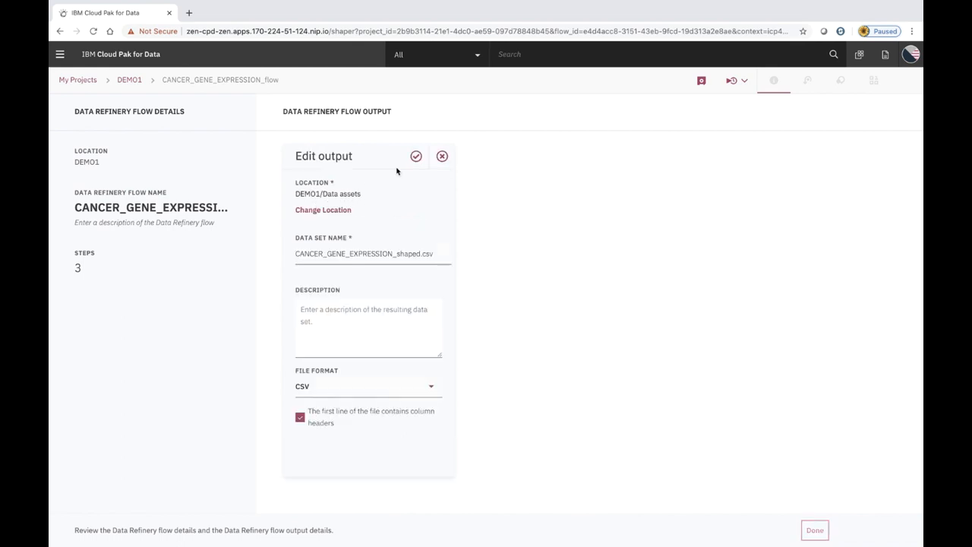
left_click(370, 309)
type("Cancer ")
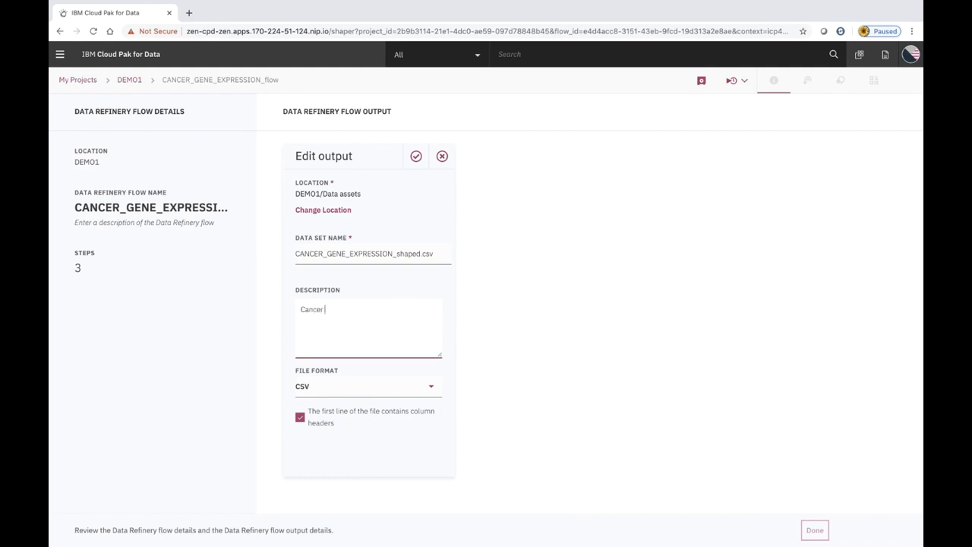
type("gene expression with cancer type")
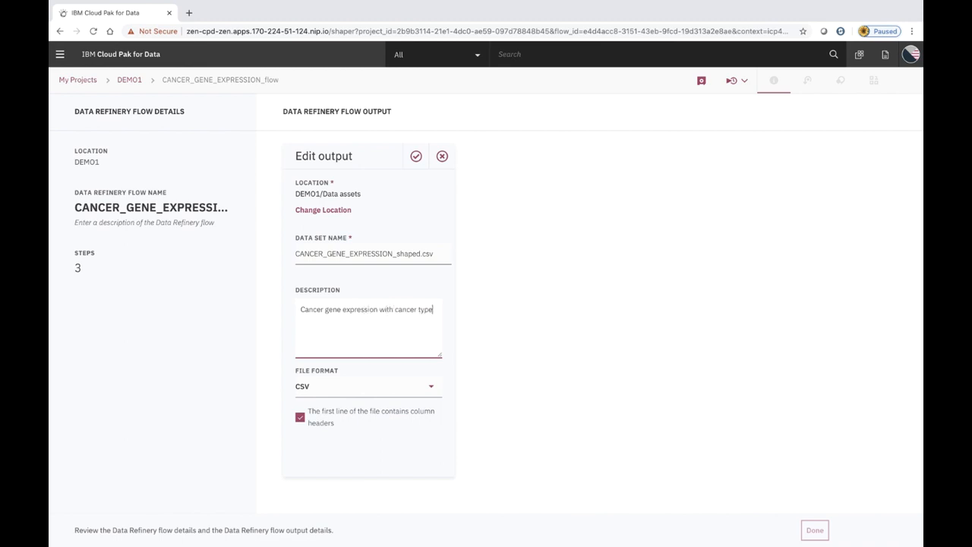
type(" ID")
left_click(416, 155)
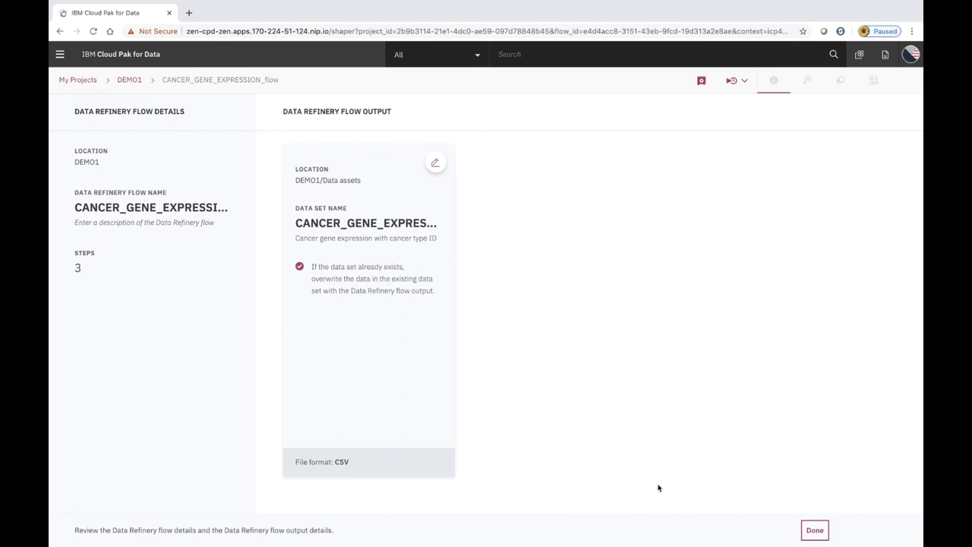
left_click(814, 529)
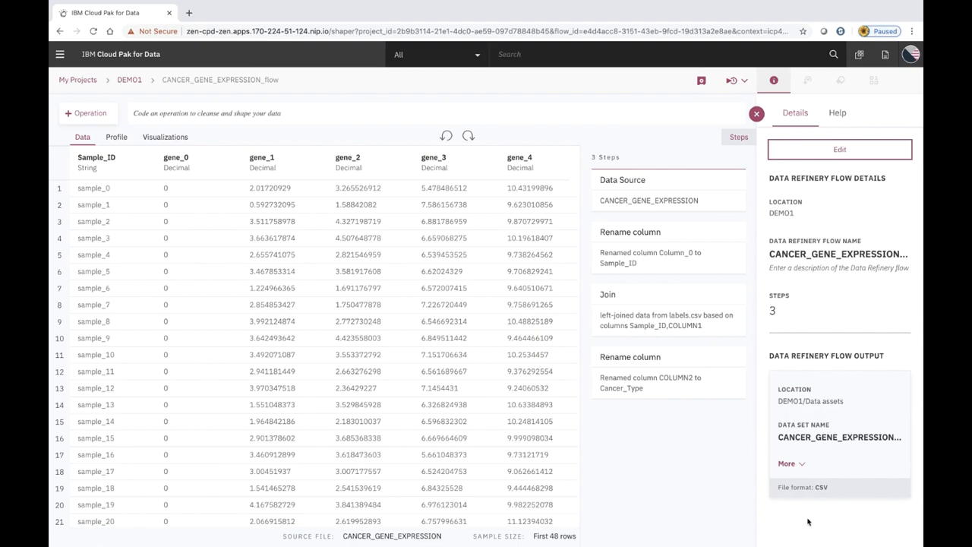